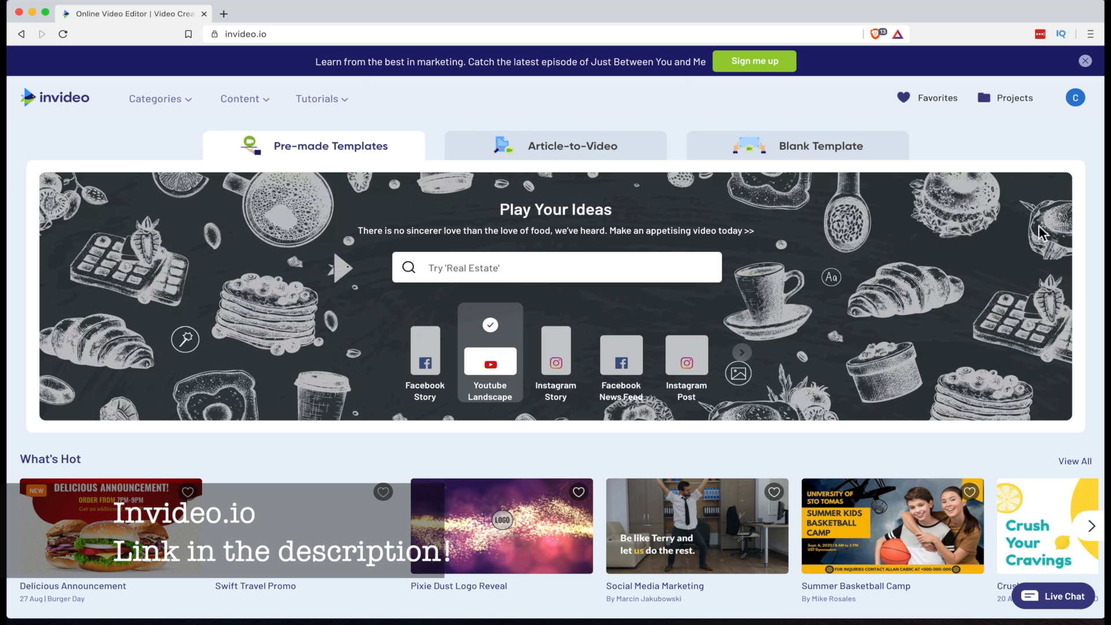
Filter the pre-made templates to the Facebook News Feed format
mouse_move(1081, 115)
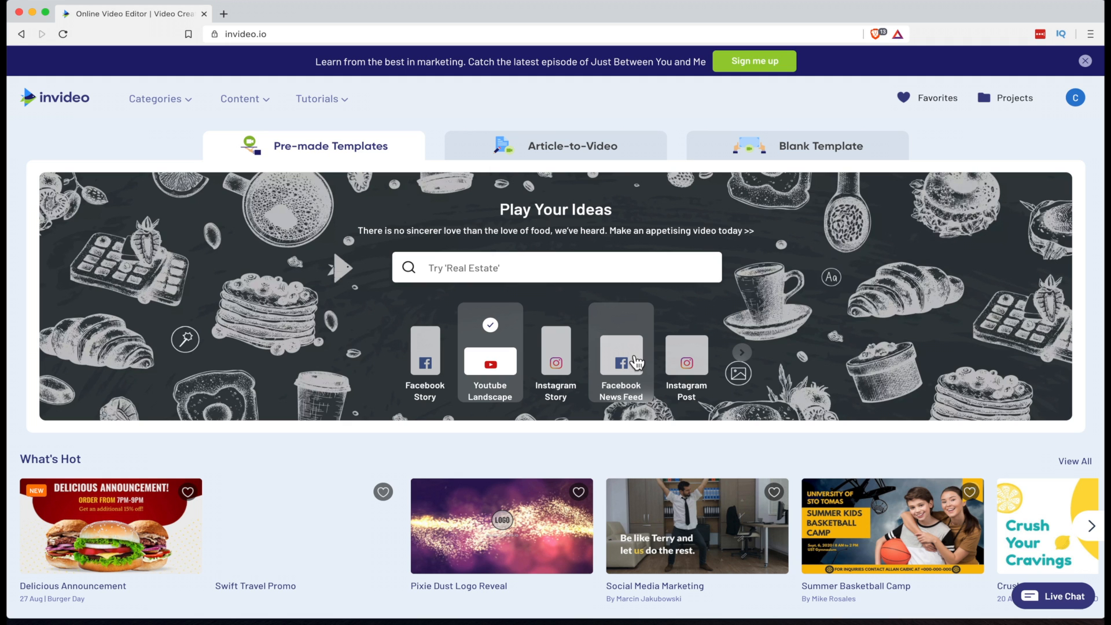
click(633, 359)
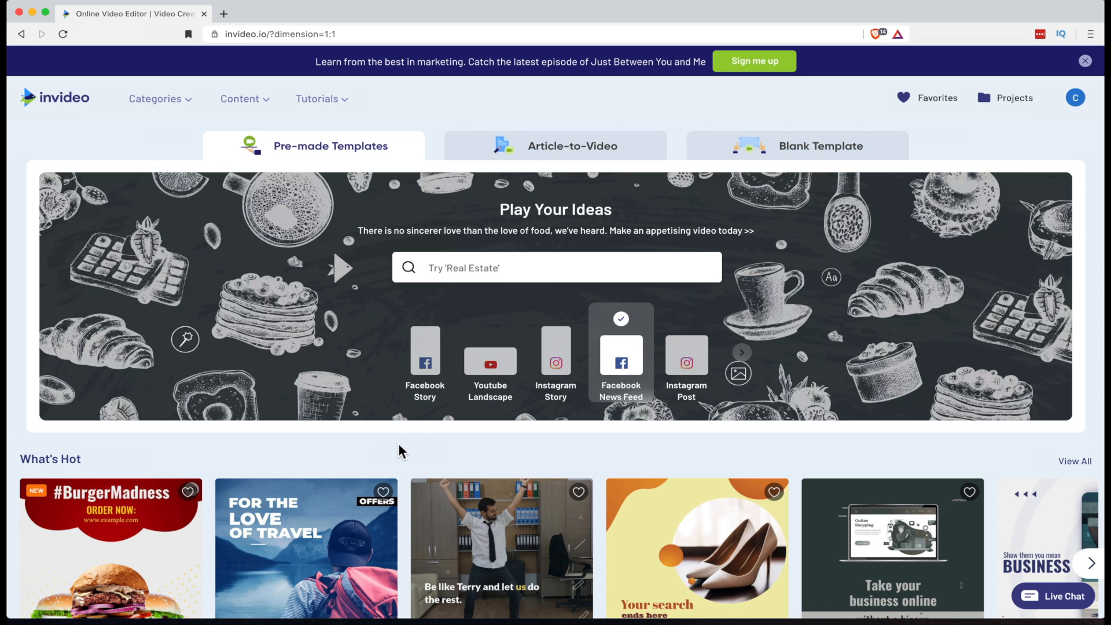
Browse the What's Hot, Just Added and Editor's Pick template rows
scroll(398, 443, down, 1)
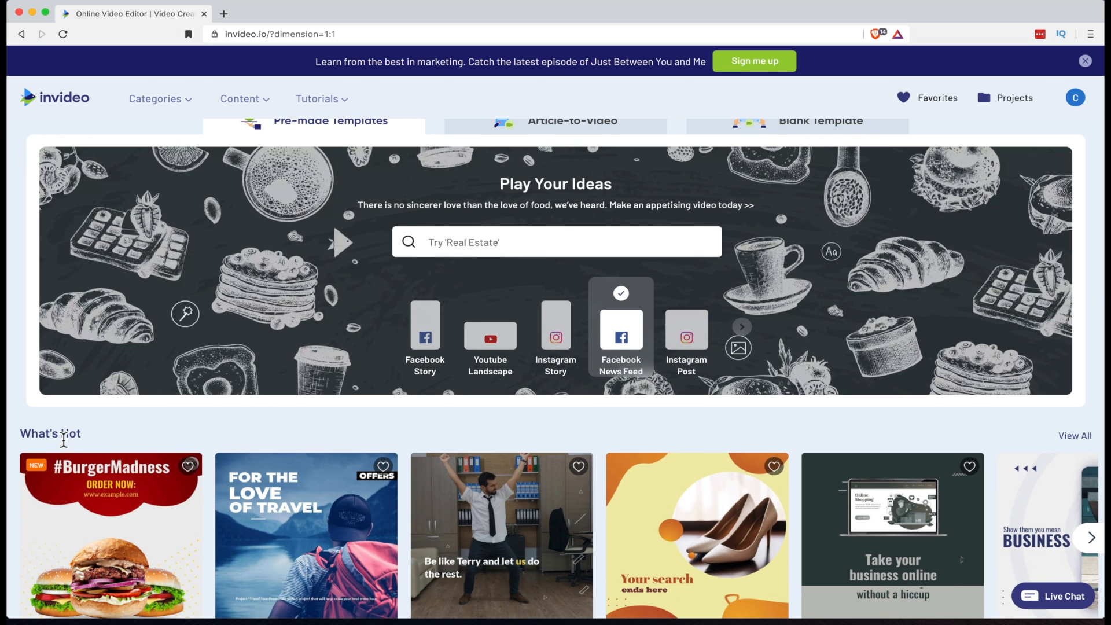
scroll(63, 440, down, 5)
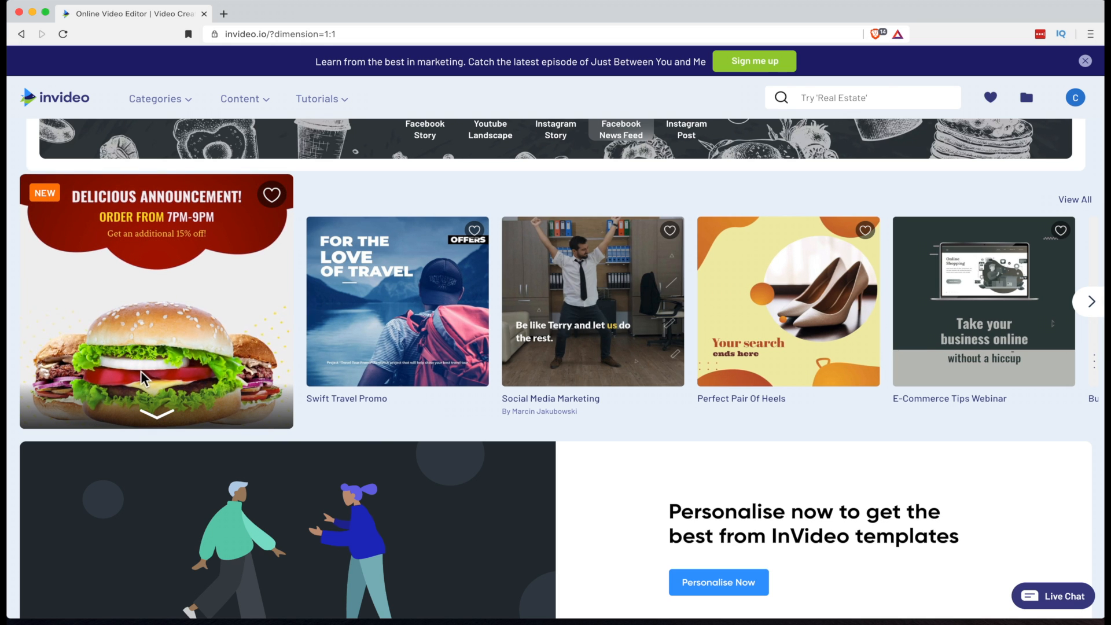
mouse_move(373, 344)
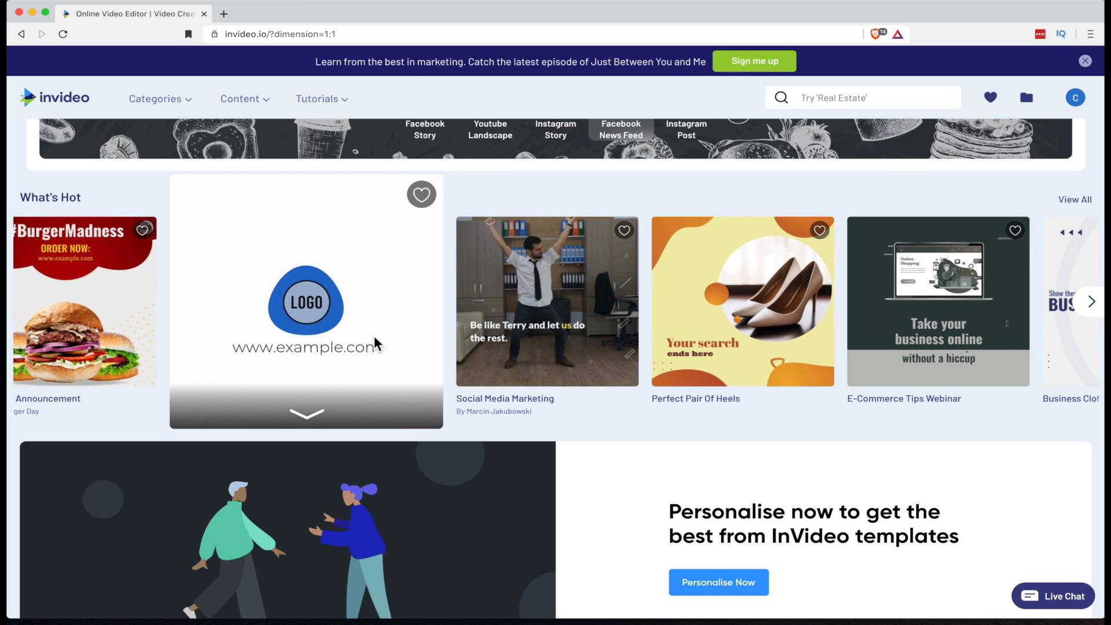
mouse_move(473, 329)
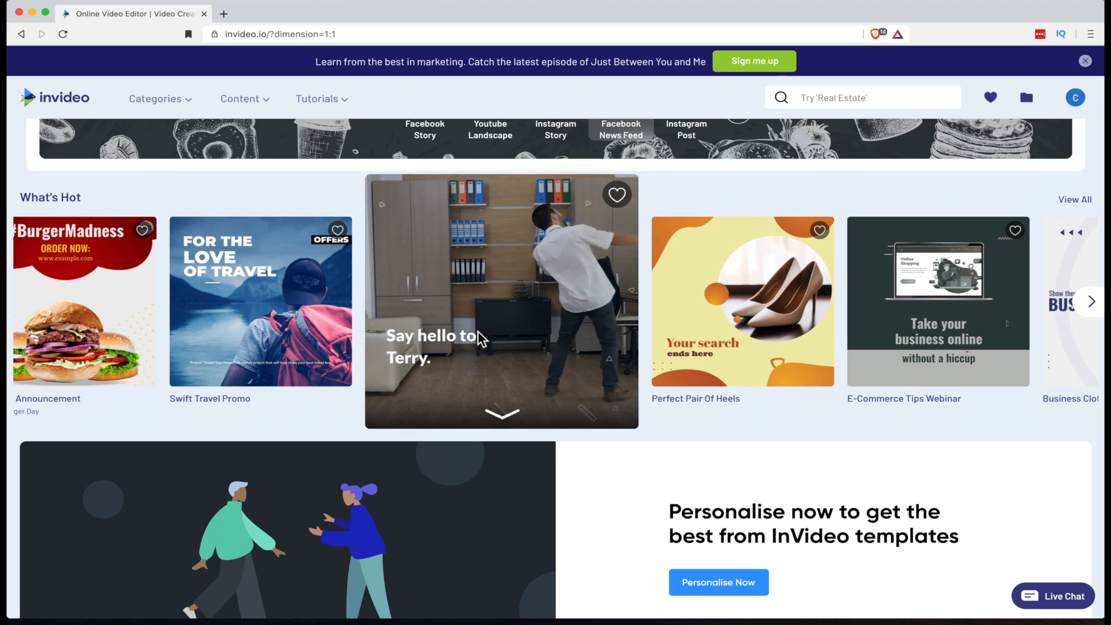
scroll(637, 356, down, 6)
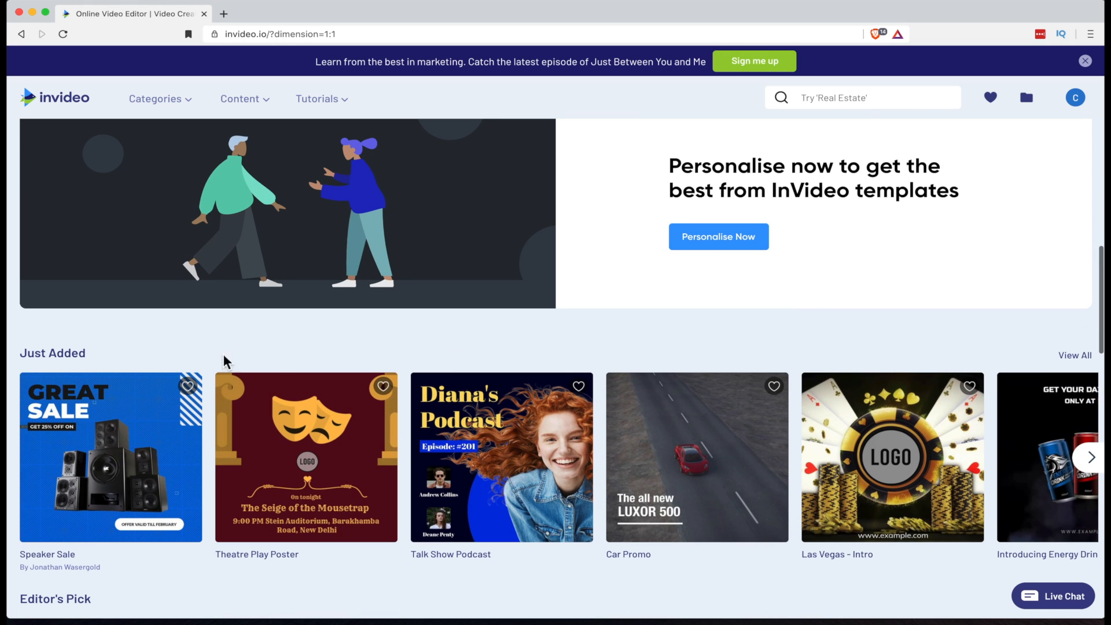
scroll(69, 358, down, 1)
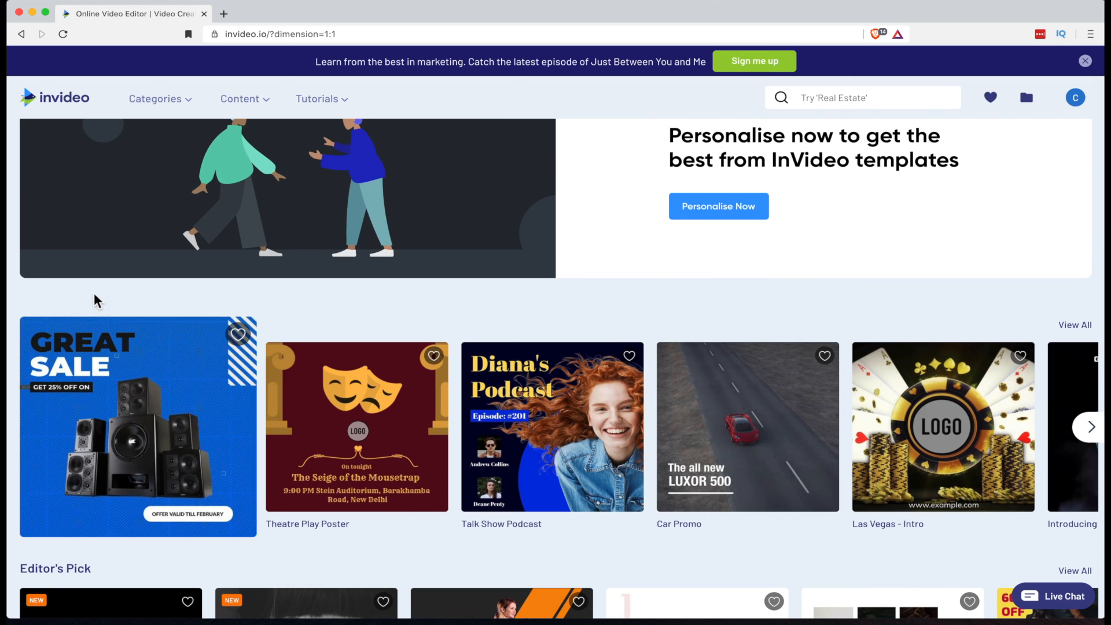
scroll(179, 350, down, 4)
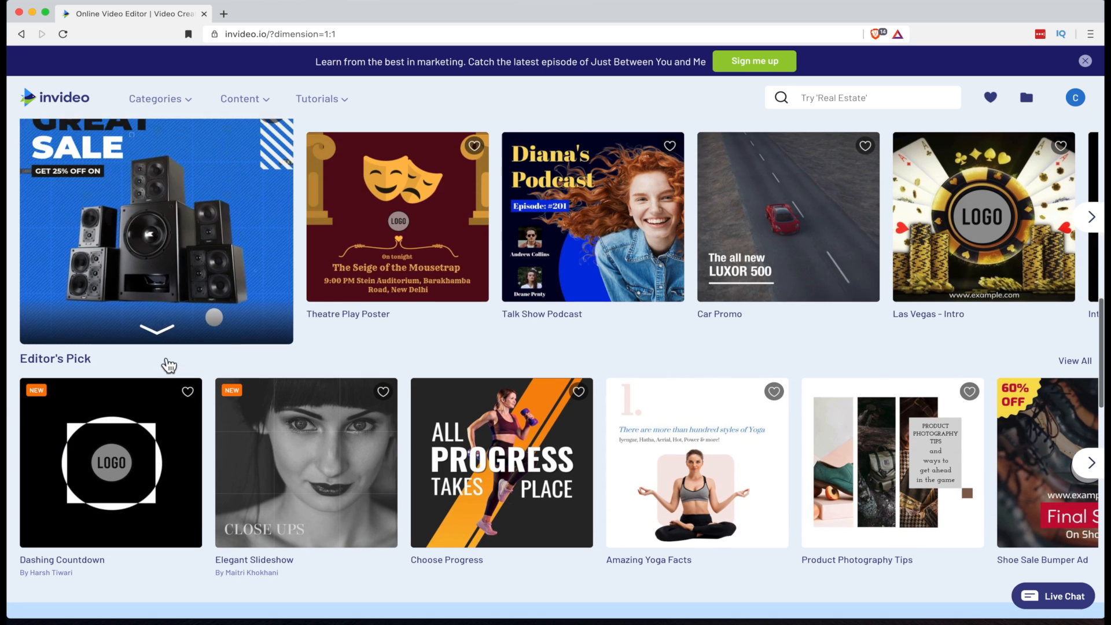
mouse_move(578, 387)
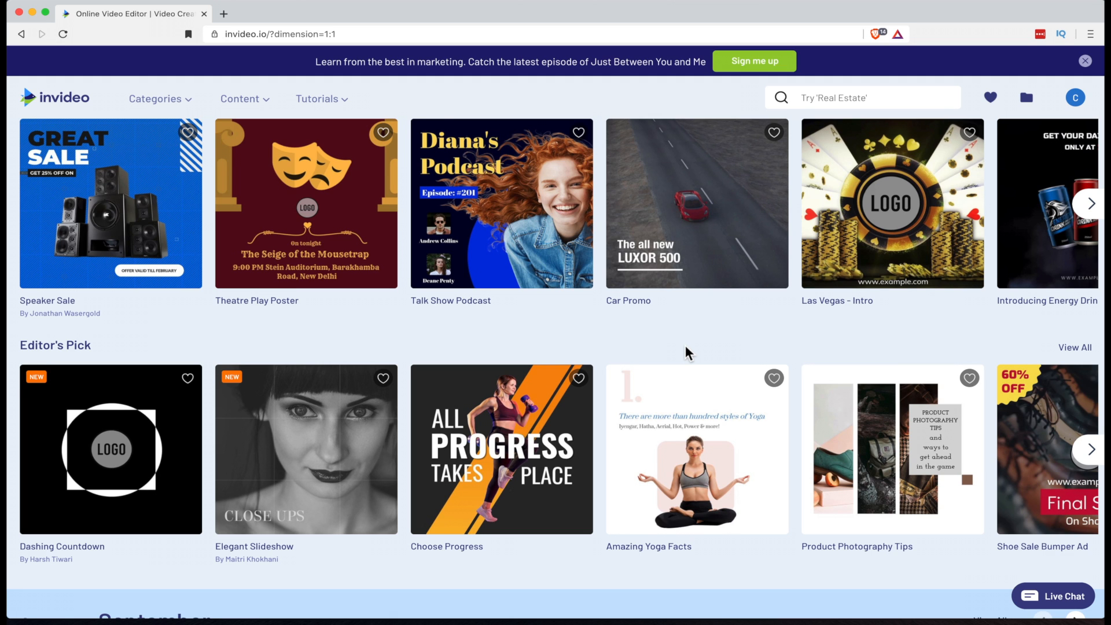
scroll(688, 353, down, 1)
scroll(687, 353, up, 1)
scroll(688, 353, up, 1)
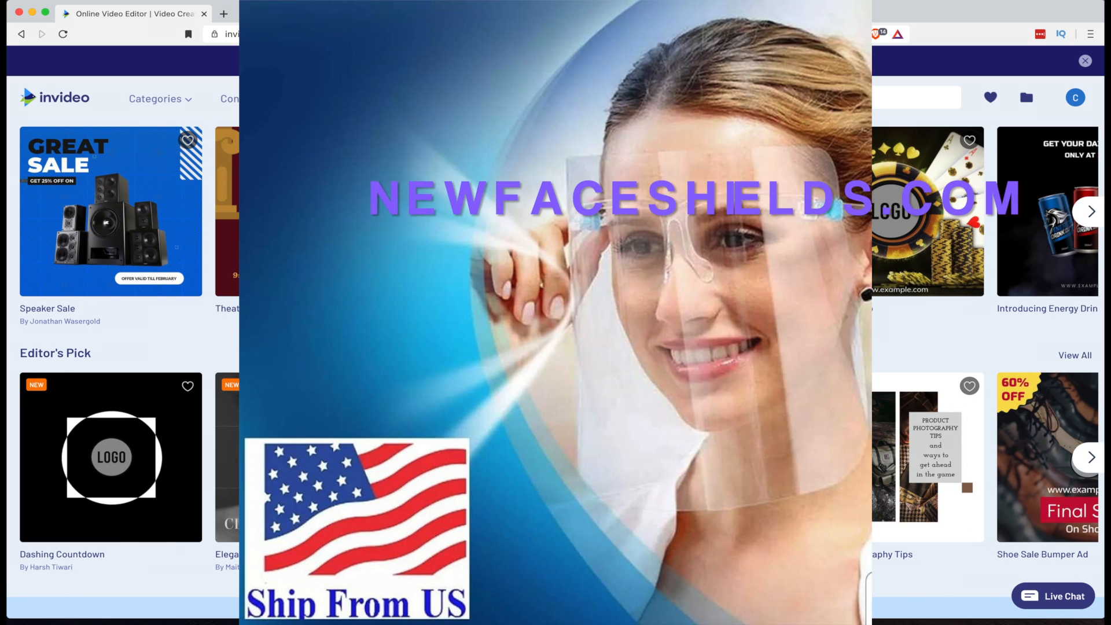
mouse_move(307, 225)
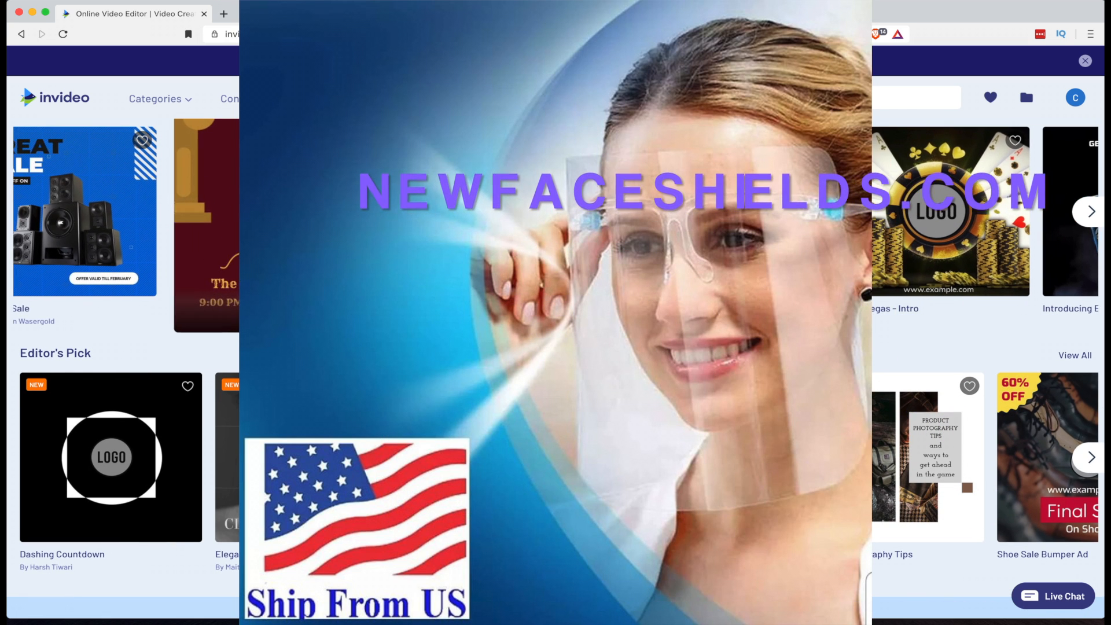
scroll(356, 251, up, 3)
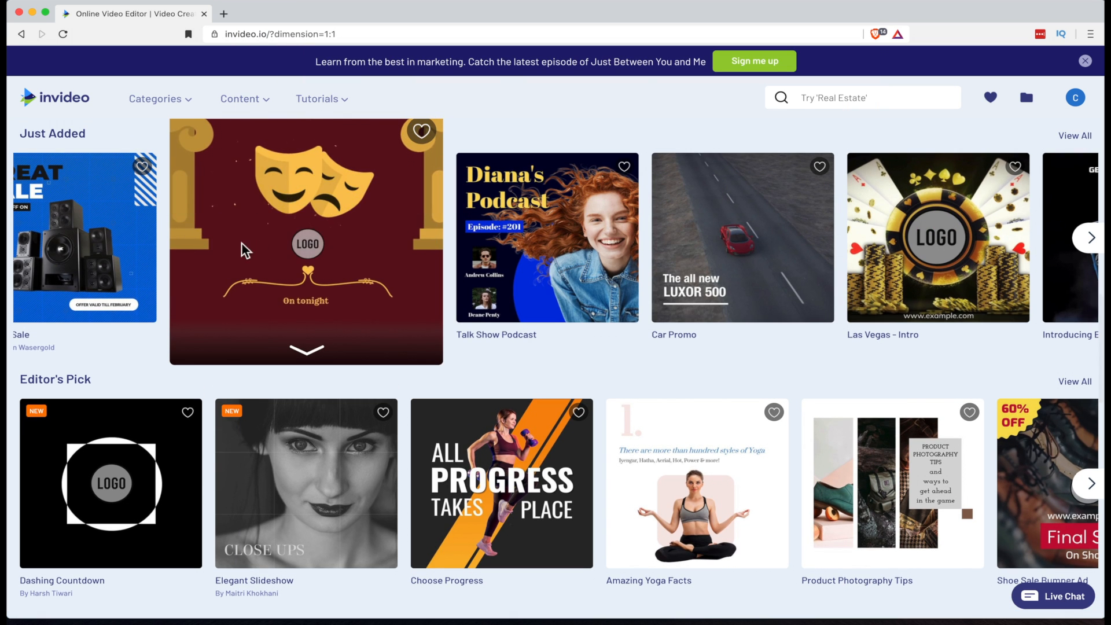
mouse_move(143, 252)
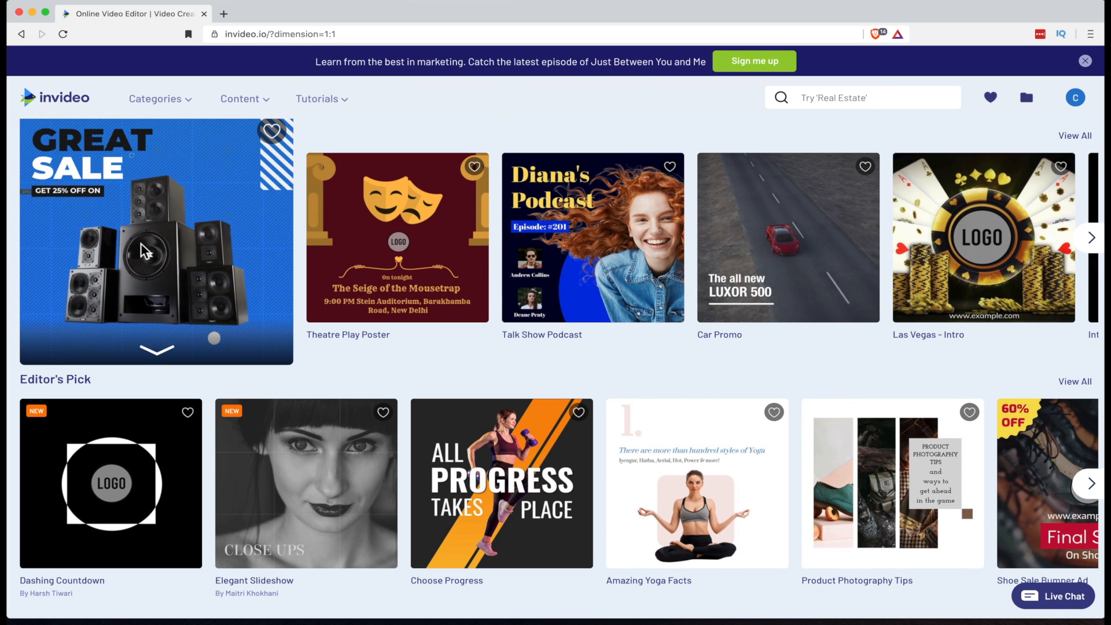
Open the Speaker Sale template and start editing it with this template
click(141, 243)
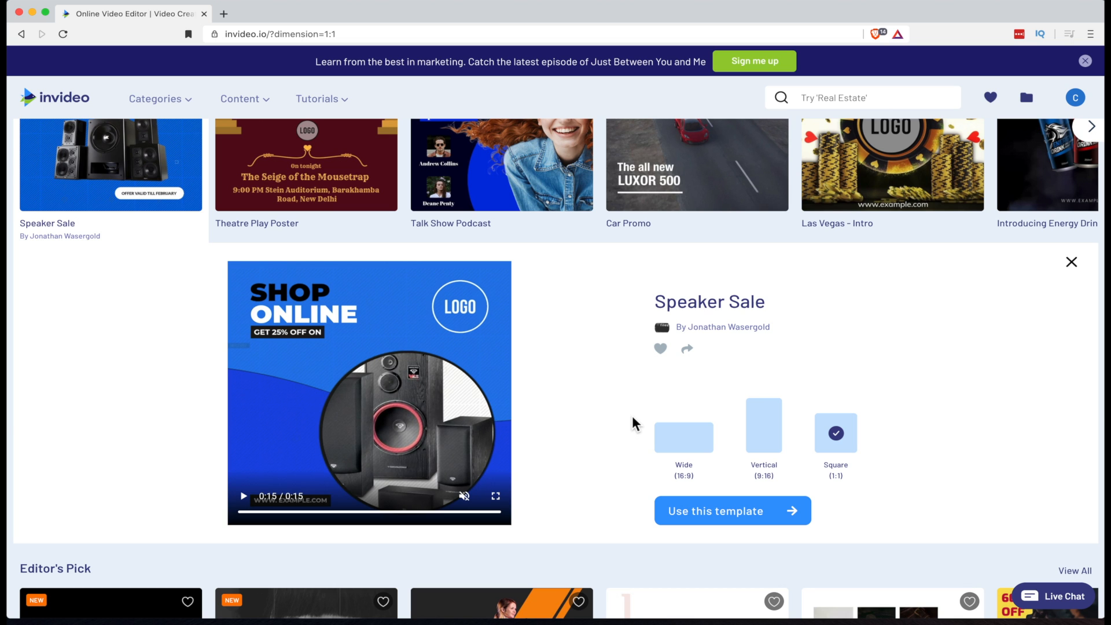
click(781, 438)
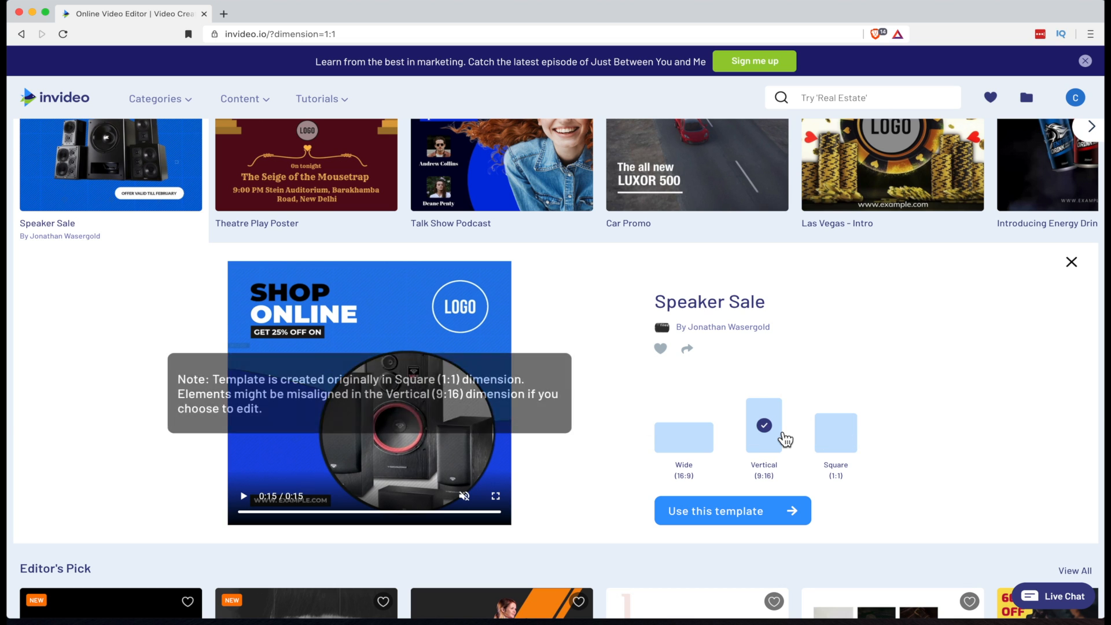
click(782, 513)
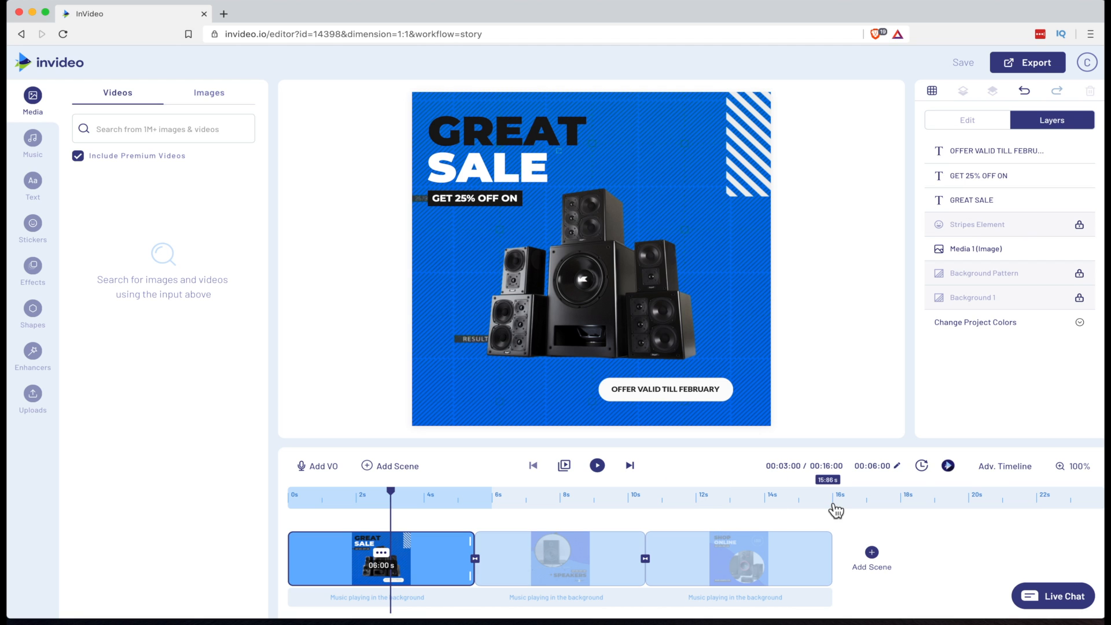
Examine the scene's layer tracks in the advanced timeline
click(993, 480)
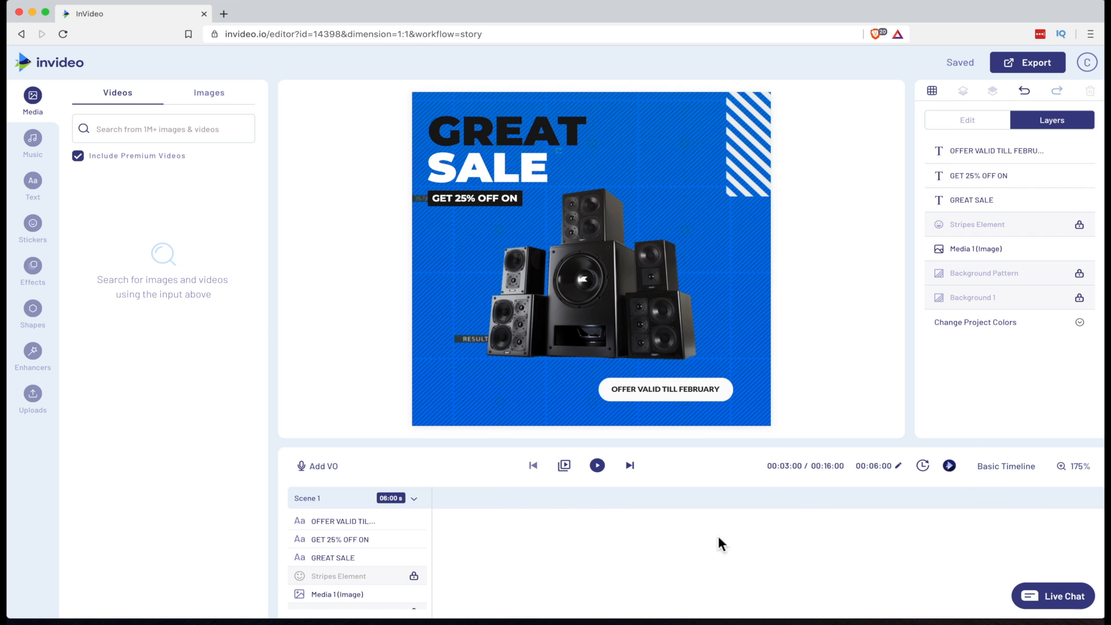
scroll(495, 526, down, 1)
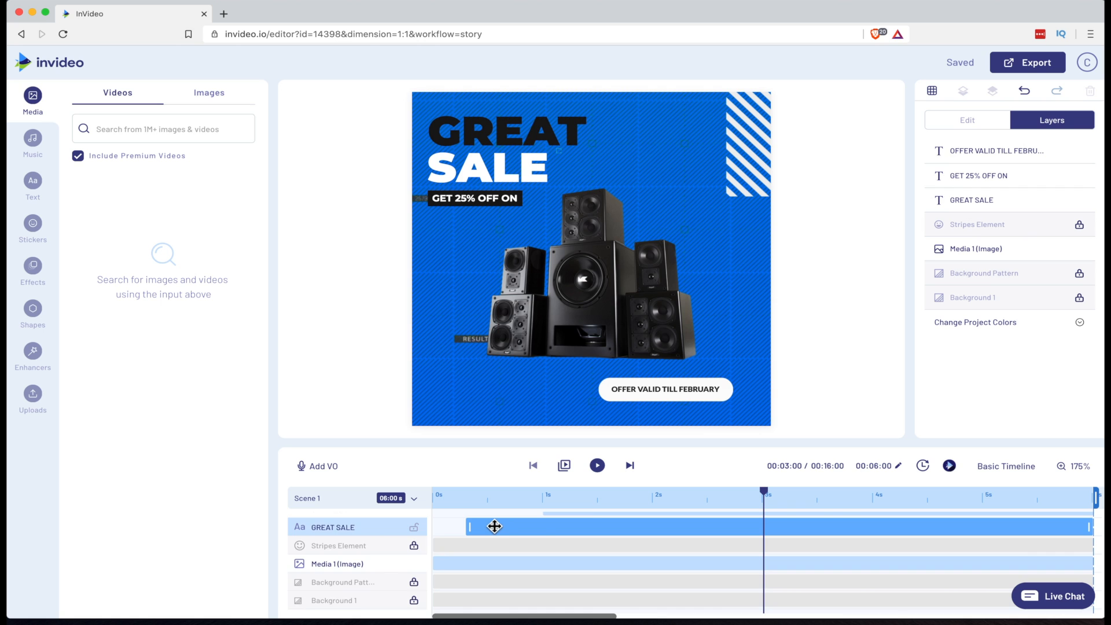
scroll(495, 526, up, 1)
scroll(494, 527, down, 1)
scroll(495, 528, up, 1)
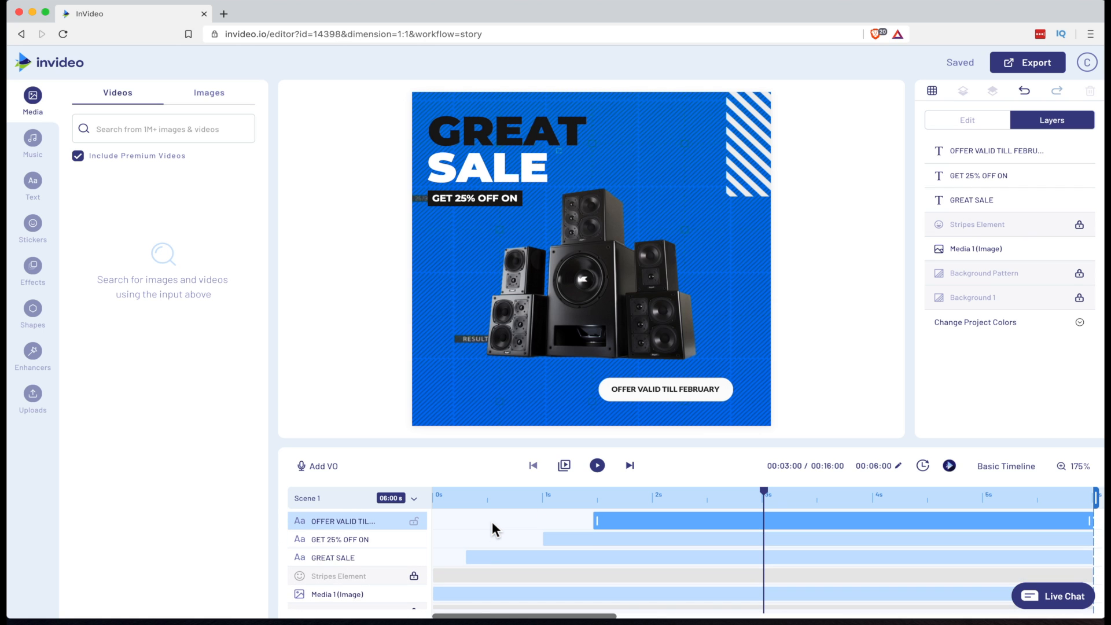
scroll(494, 525, down, 1)
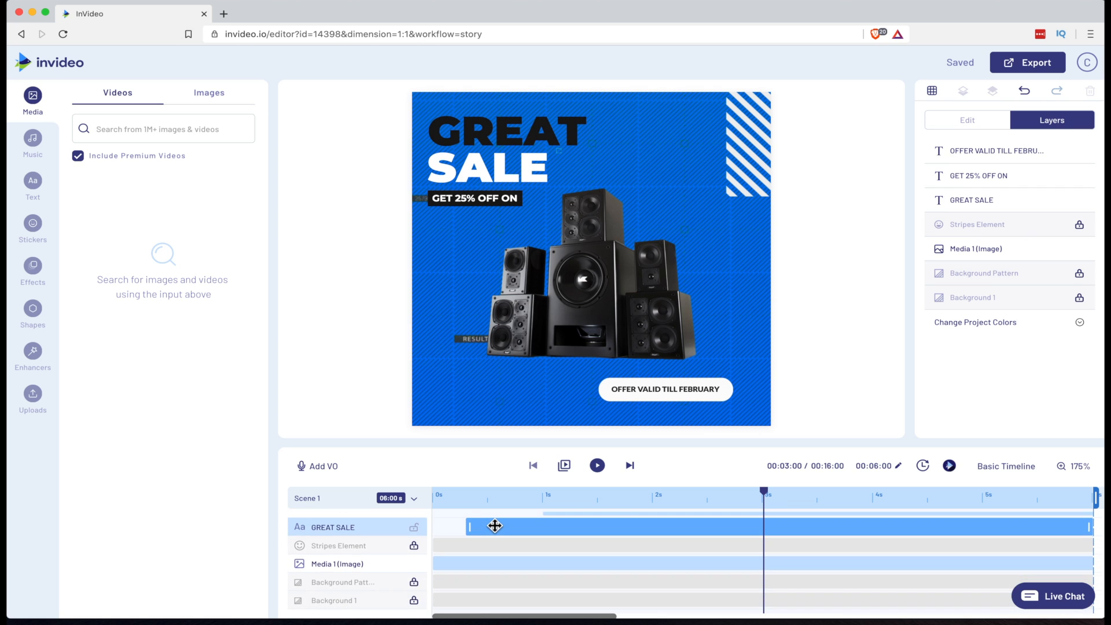
scroll(495, 525, up, 1)
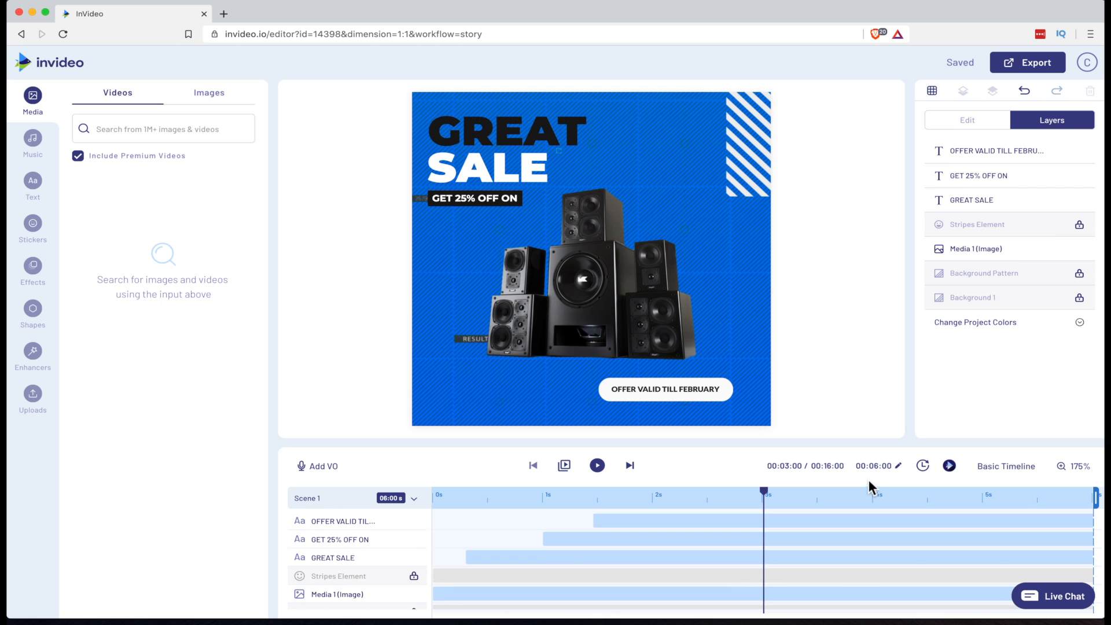
click(989, 473)
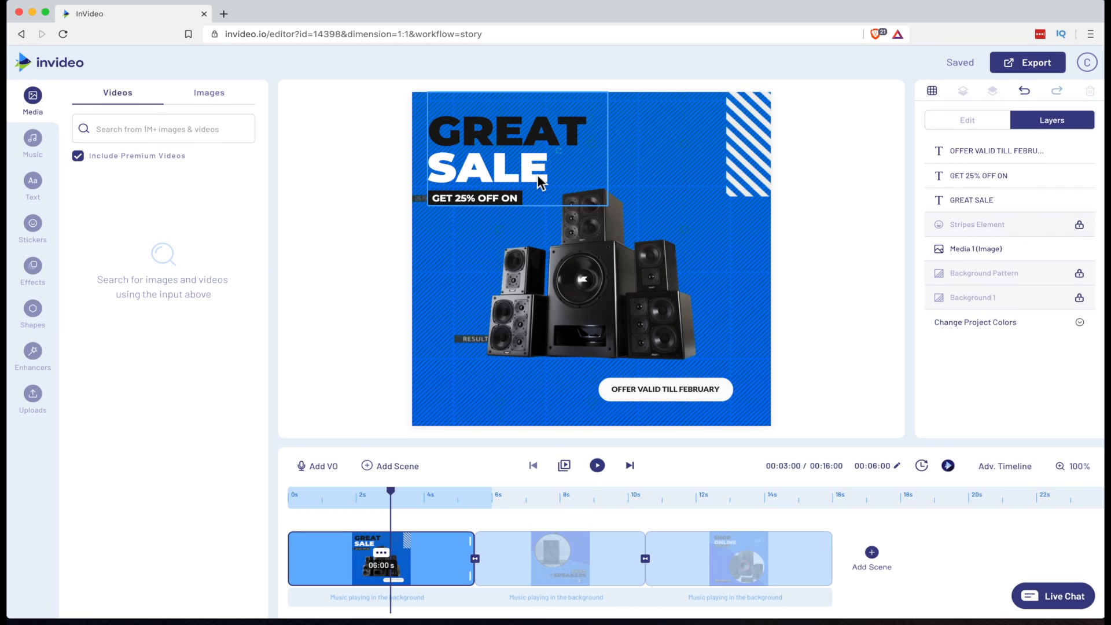
Replace the OFFER VALID TILL FEBRUARY text with $14.95 in the advanced timeline
click(1029, 482)
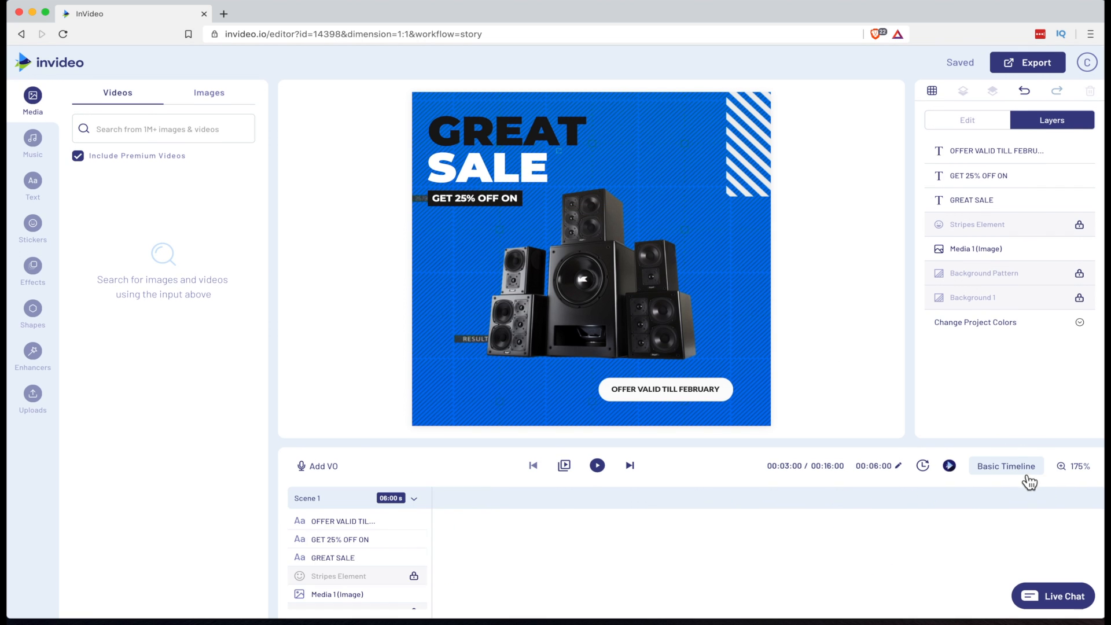
click(349, 522)
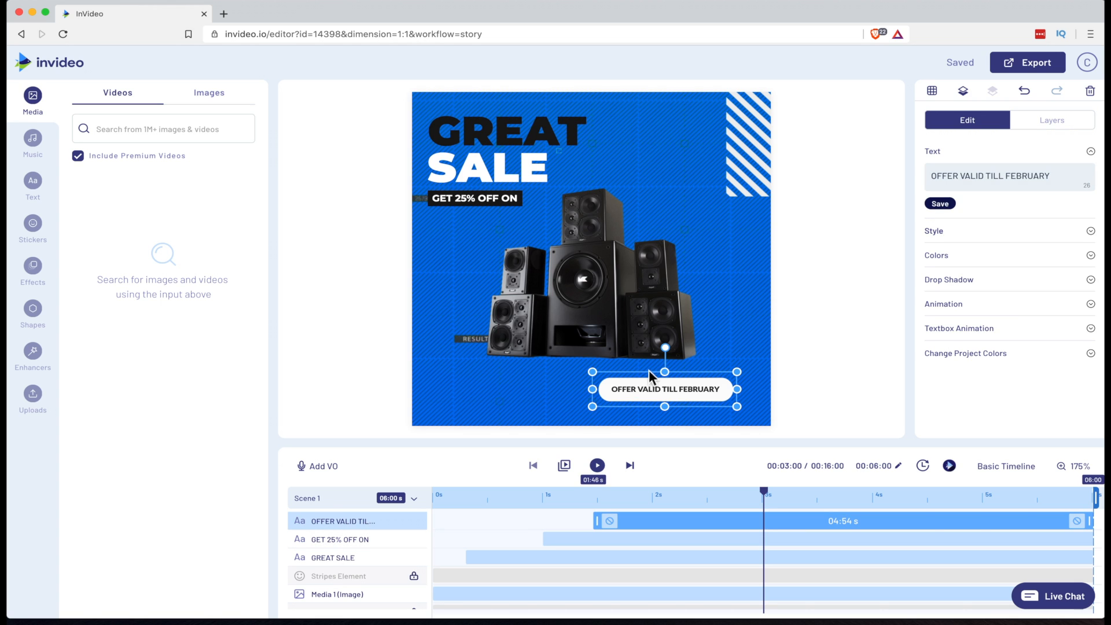
double_click(649, 390)
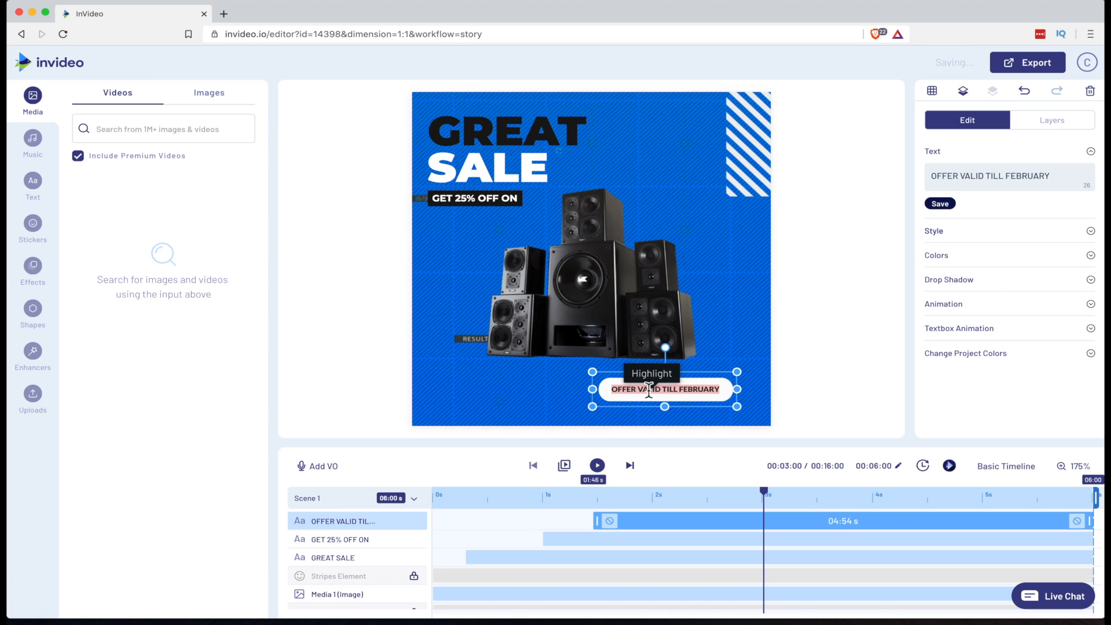
text($14.95)
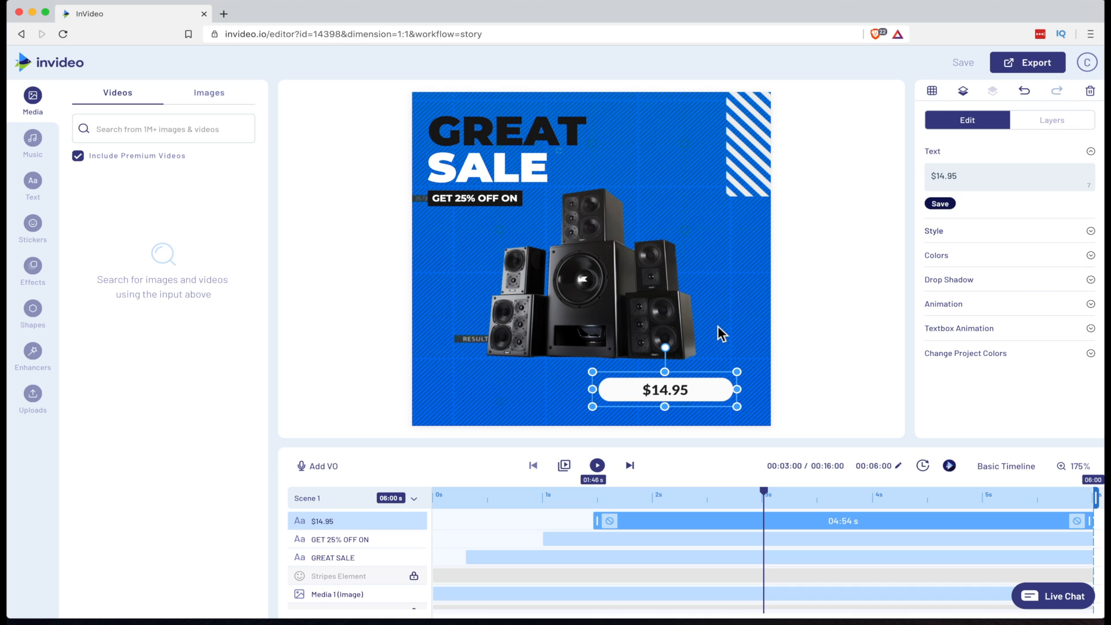
Delete the speaker image from the scene
click(590, 310)
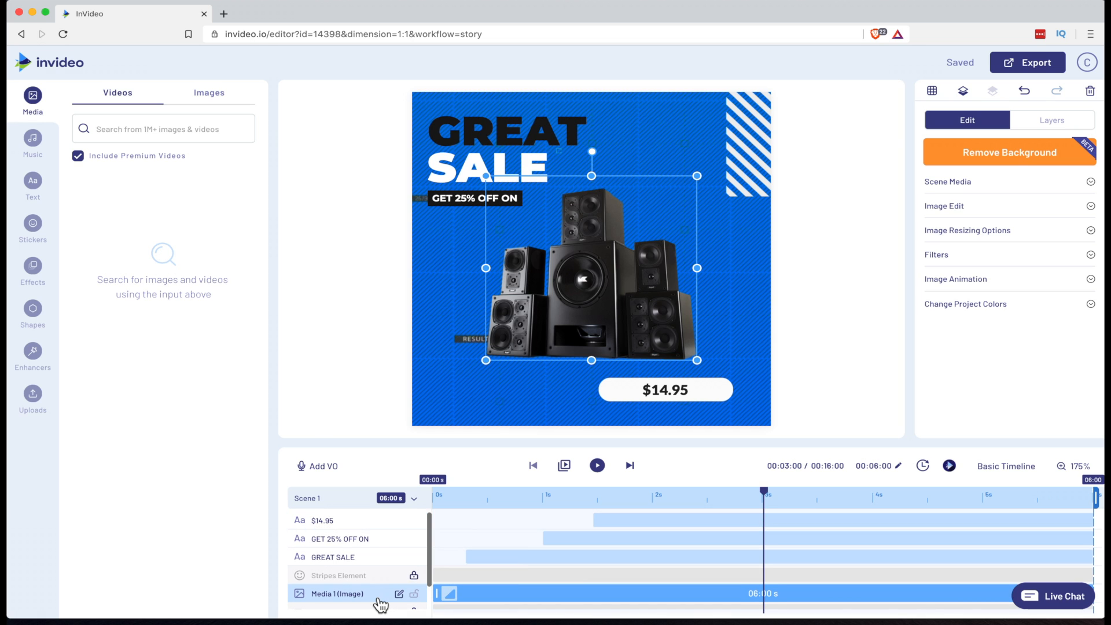
key(Delete)
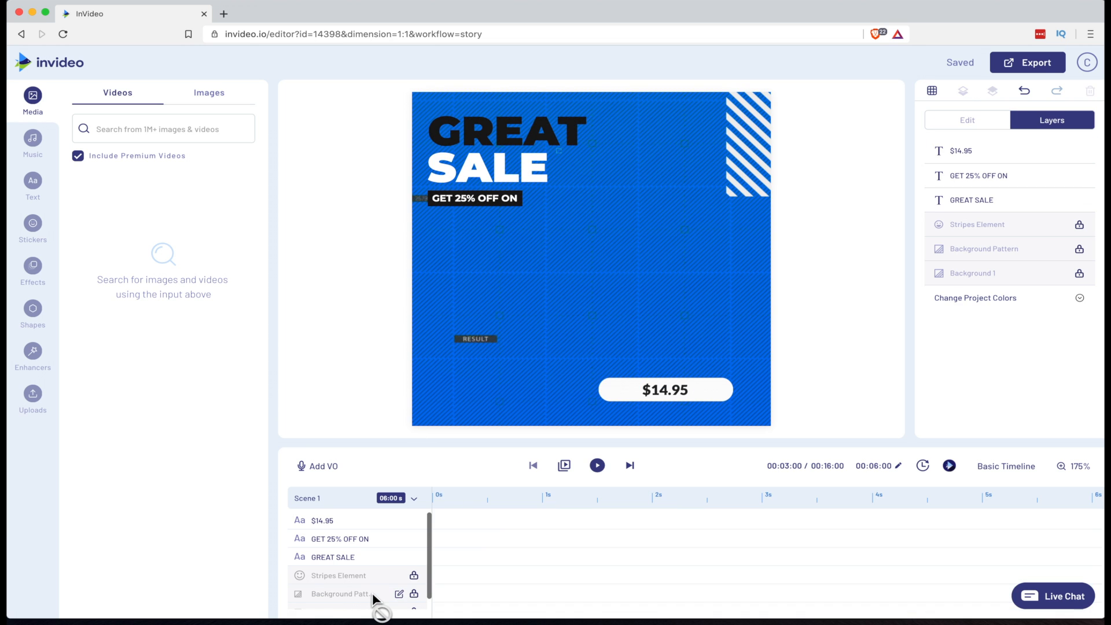
Open the uploaded media library and preview the clear face shield image
click(33, 405)
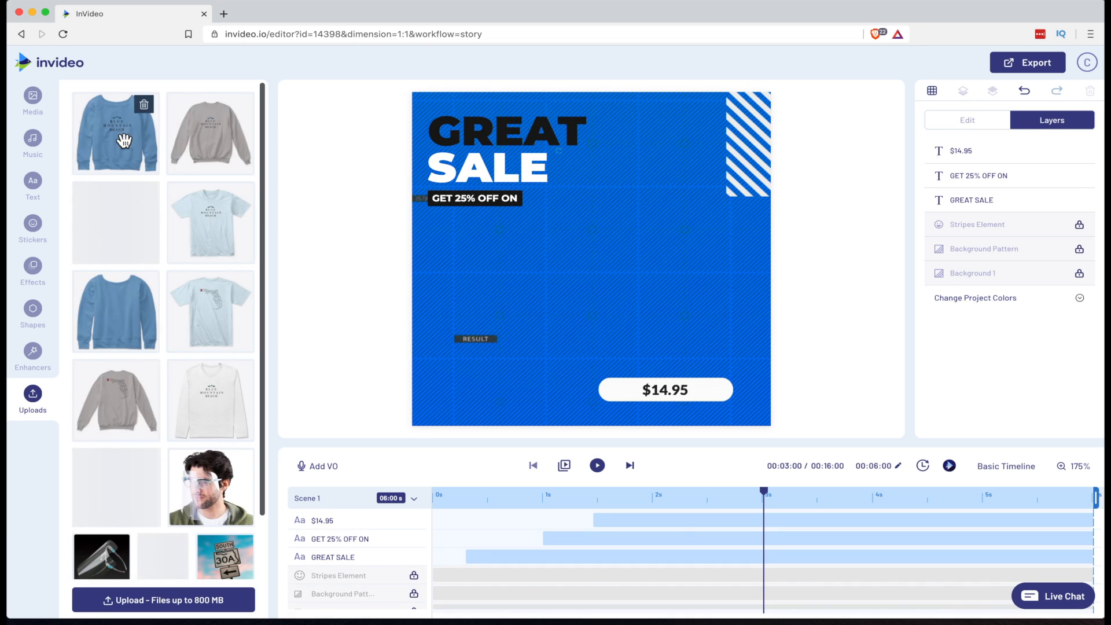
scroll(116, 543, down, 1)
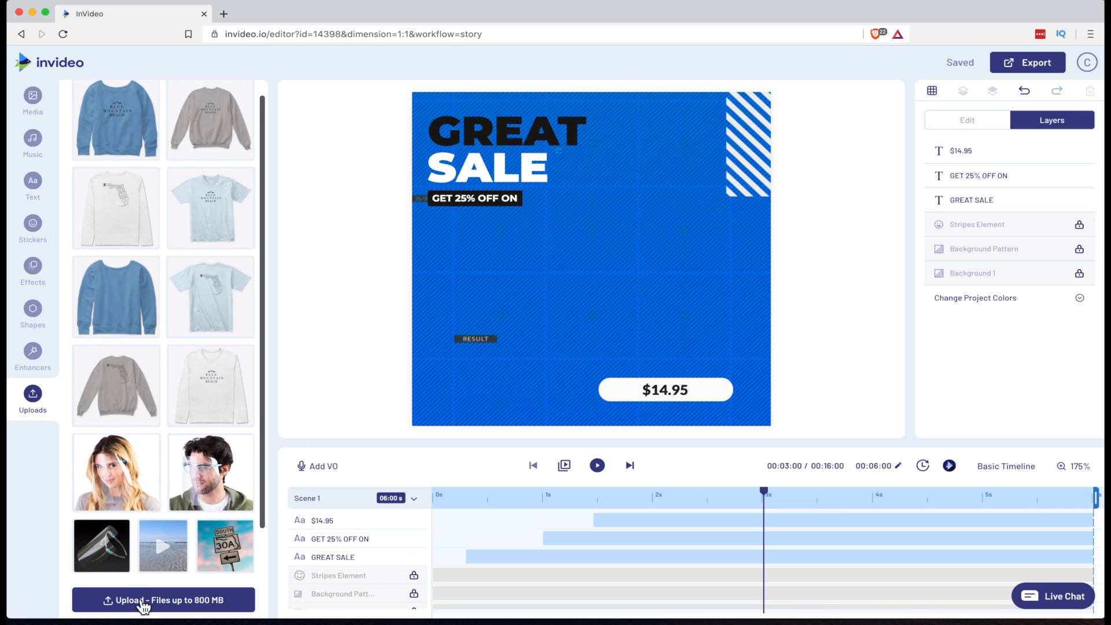
click(140, 601)
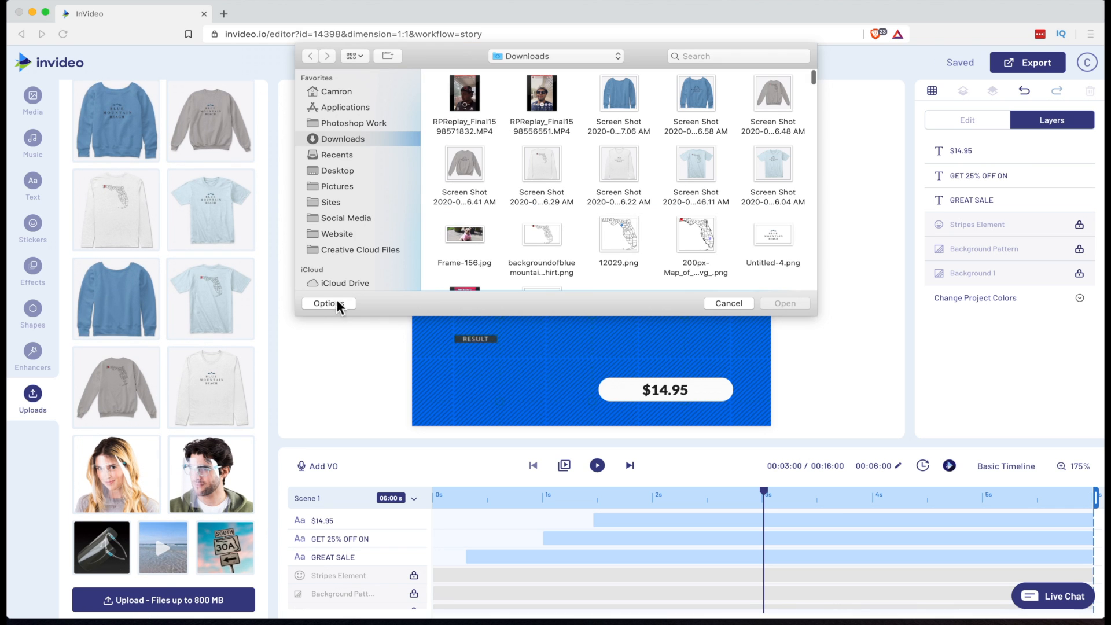
click(724, 306)
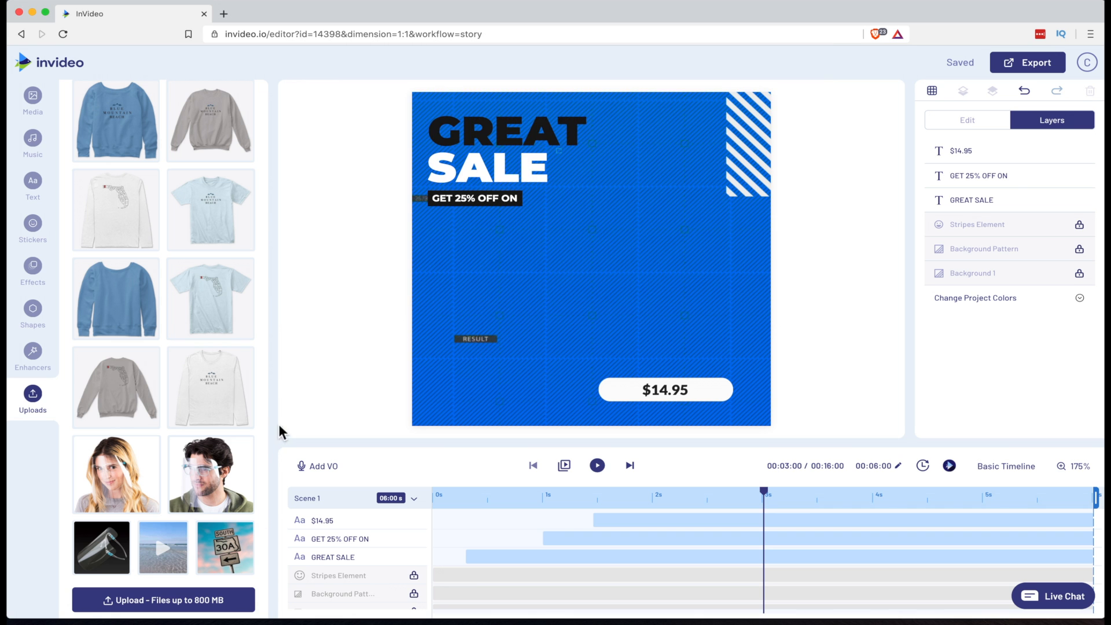
click(113, 567)
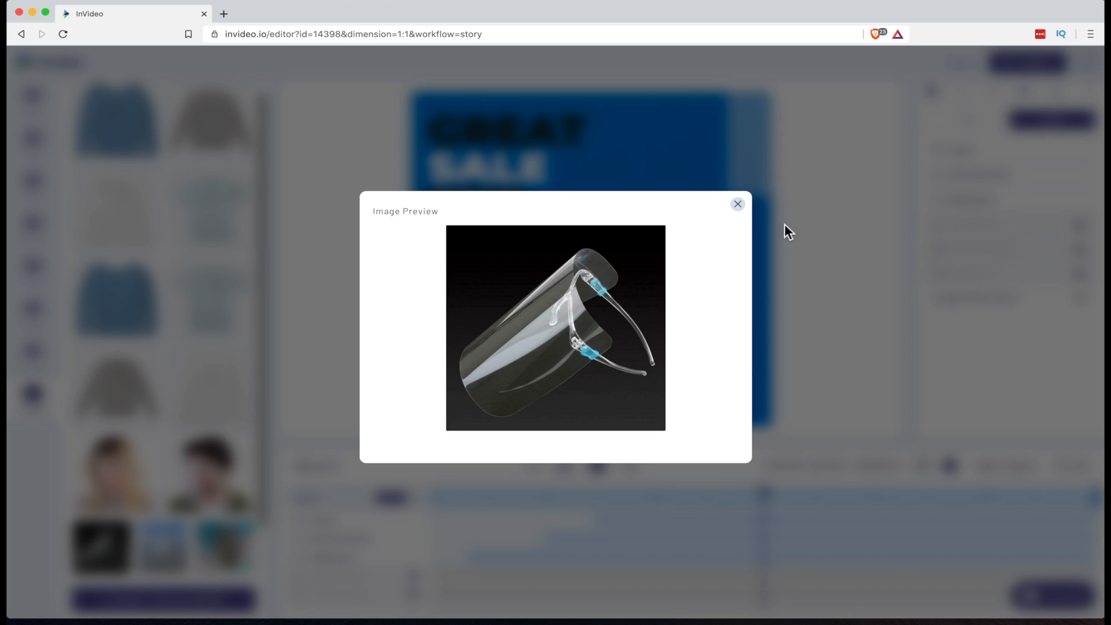
click(737, 204)
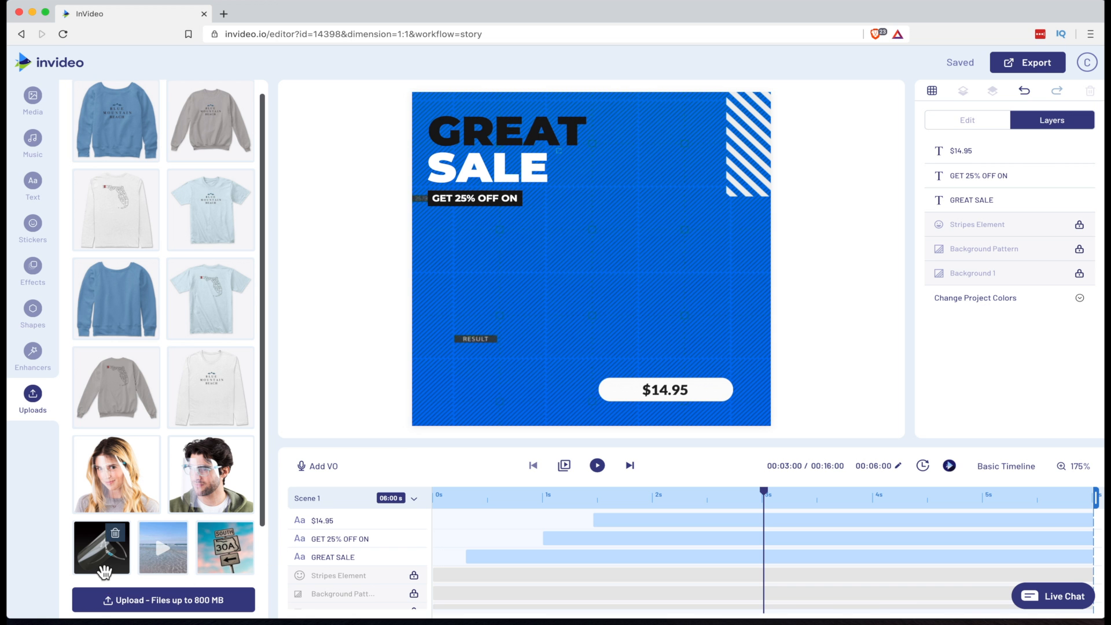
Add the clear face shield image to the scene and resize it to a smaller square in the middle of the canvas
drag(102, 547, 533, 279)
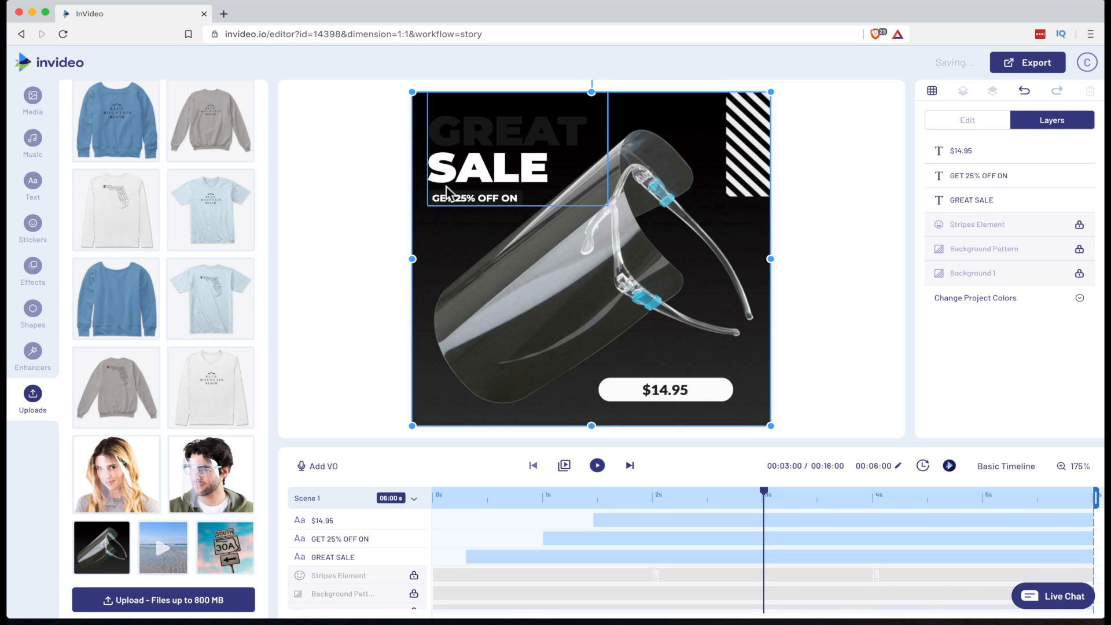
drag(412, 92, 572, 242)
drag(769, 422, 724, 397)
drag(671, 340, 621, 312)
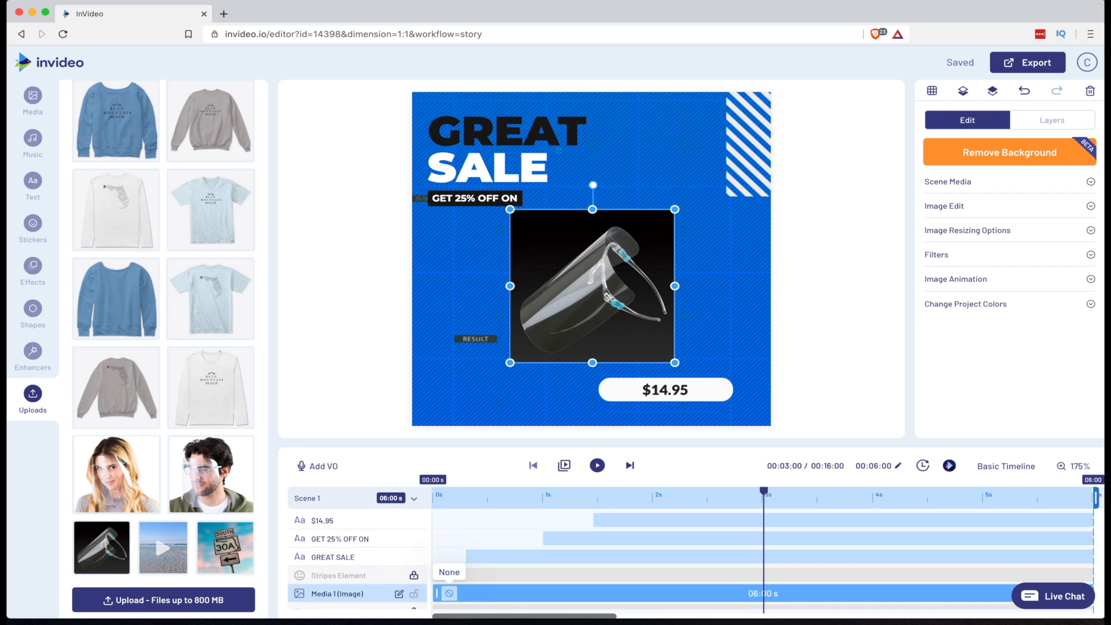
Set the face shield image's In animation to Slide From Left
scroll(454, 594, down, 1)
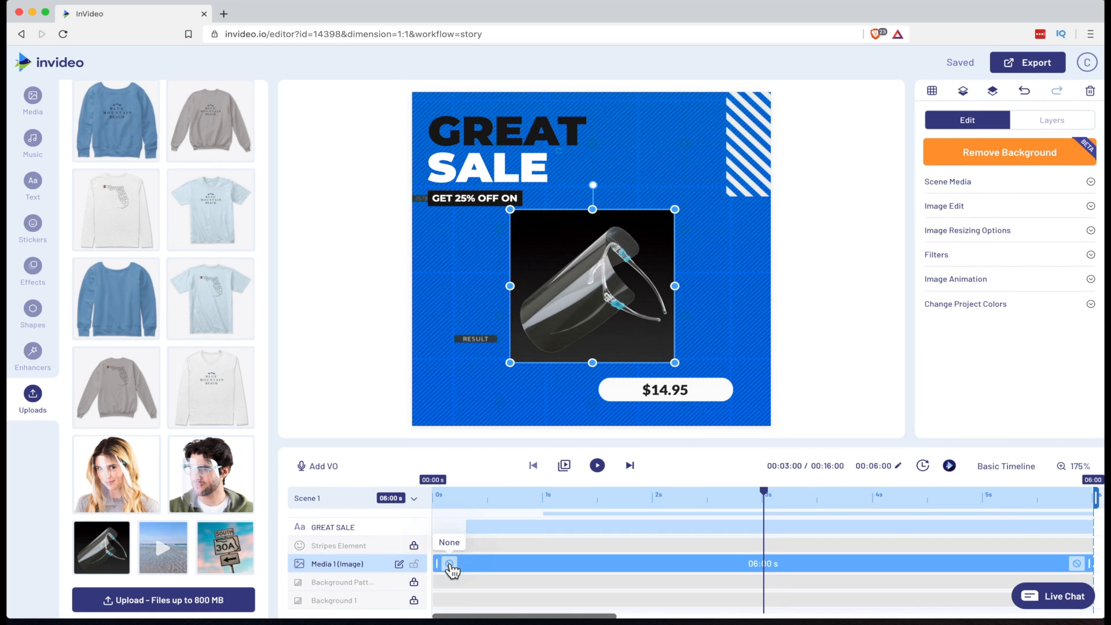
scroll(451, 571, up, 2)
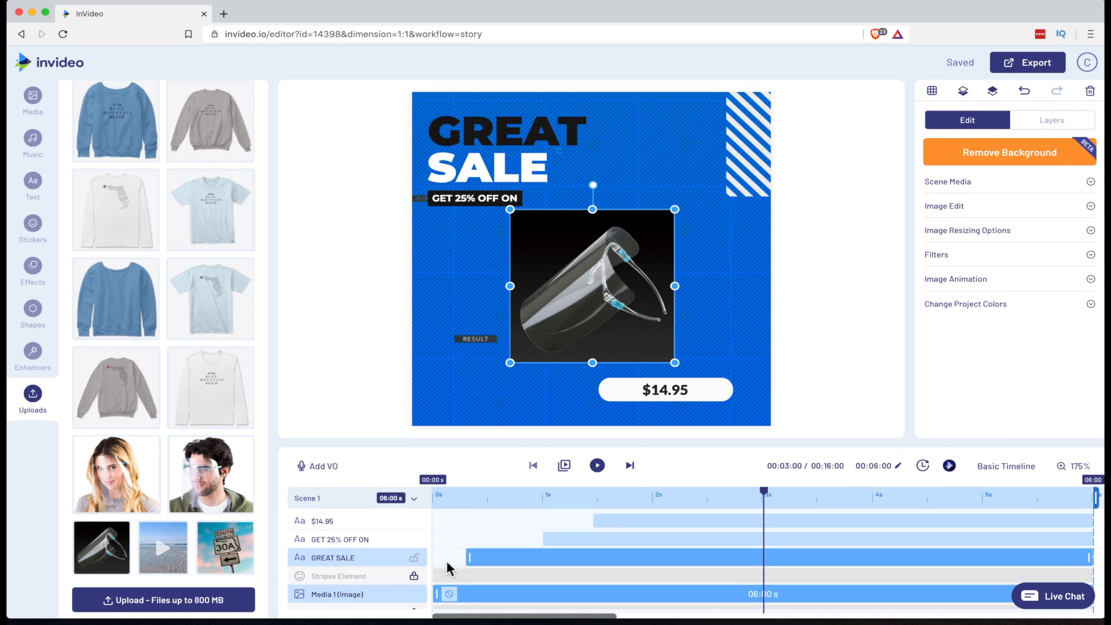
scroll(447, 563, down, 1)
click(448, 563)
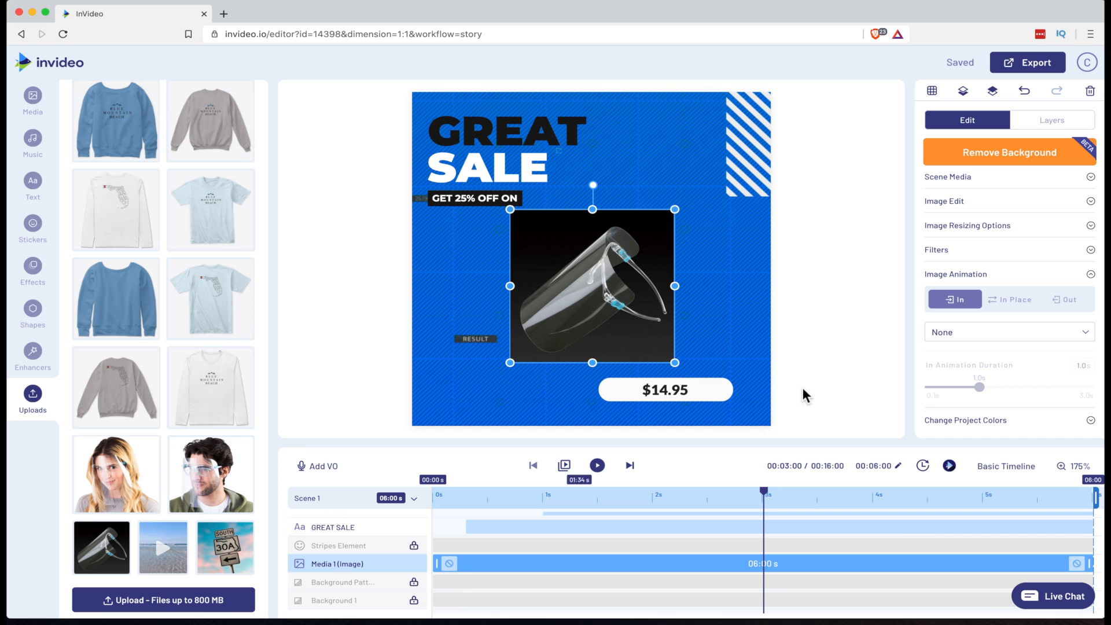
click(964, 333)
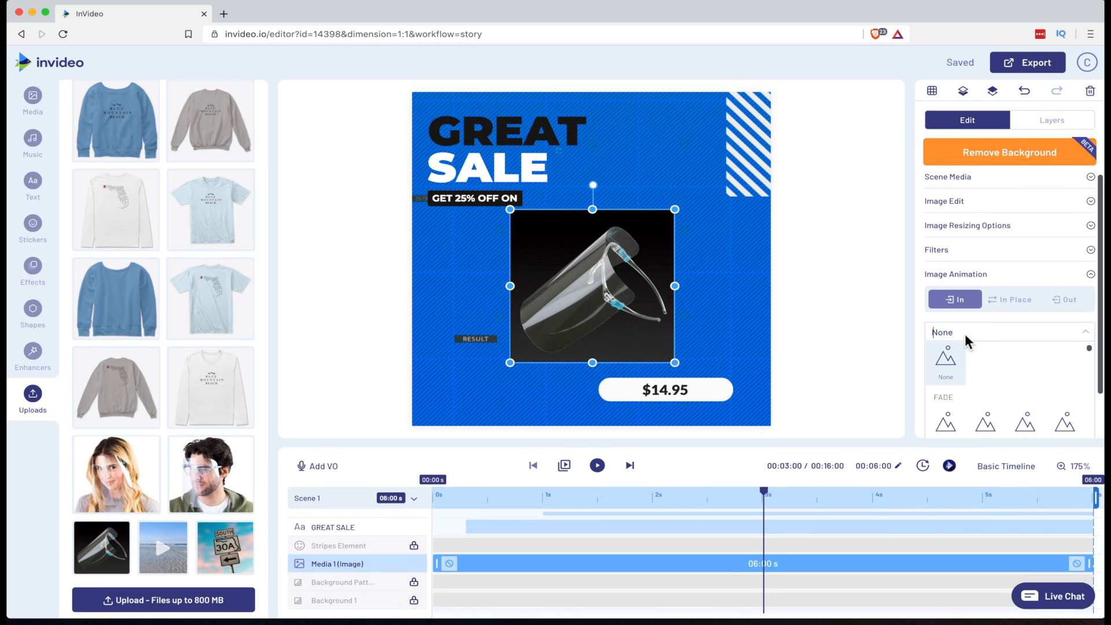
scroll(968, 373, down, 1)
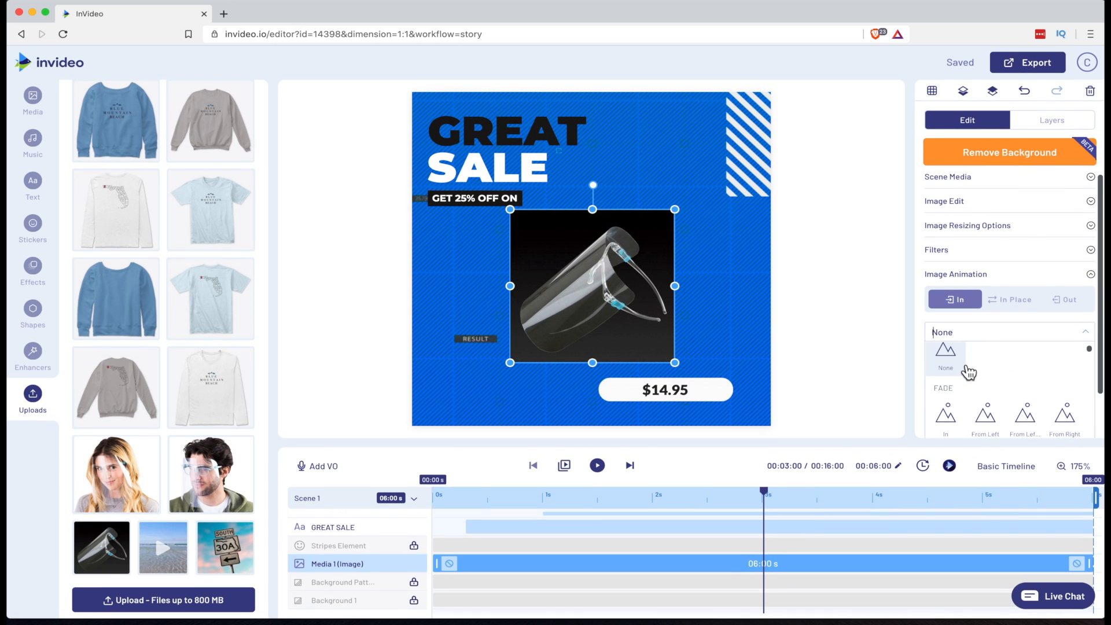
scroll(968, 373, down, 3)
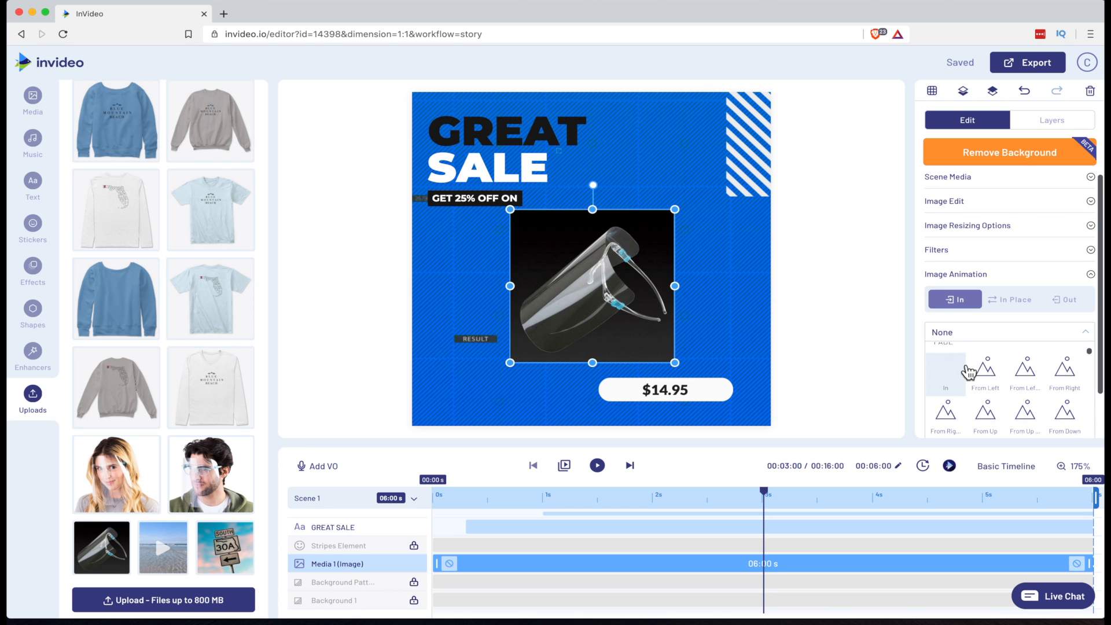
scroll(966, 371, up, 3)
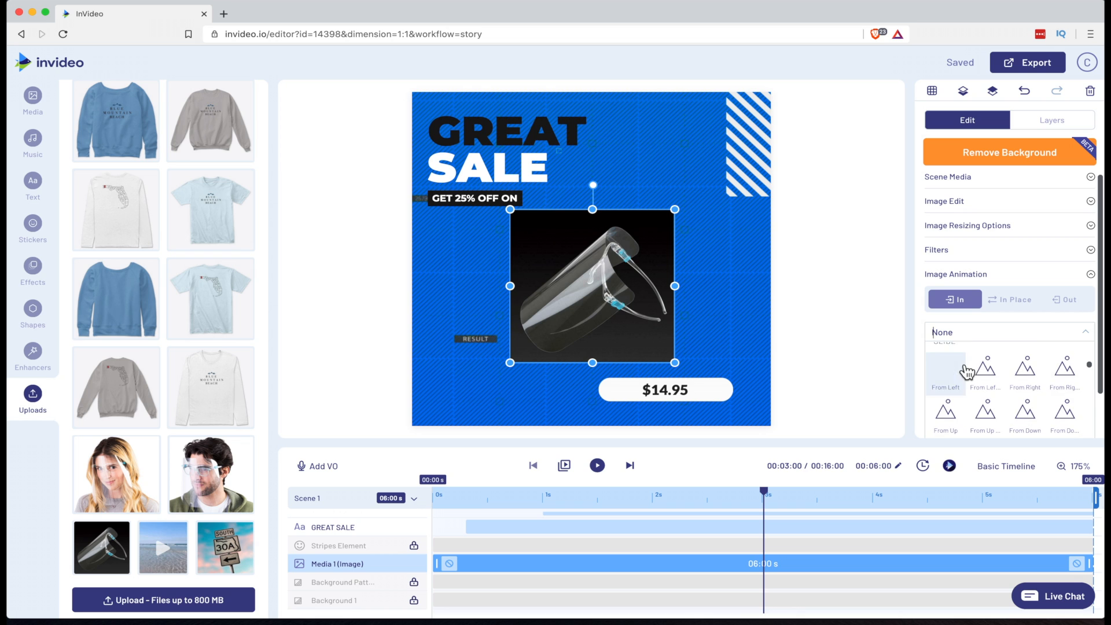
scroll(966, 371, down, 3)
scroll(954, 382, down, 1)
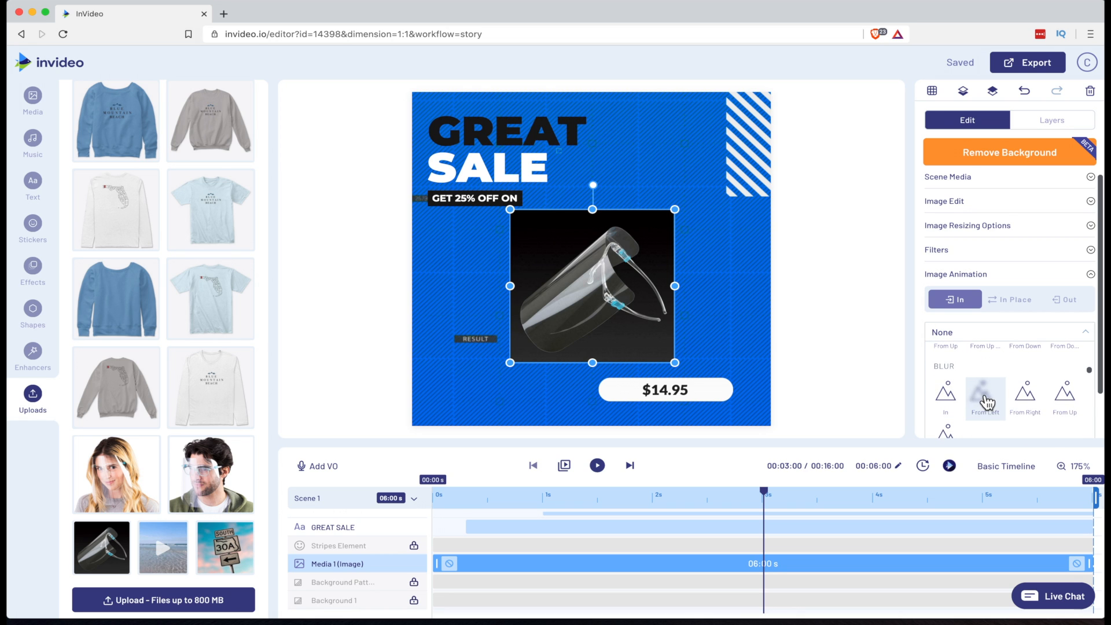
scroll(987, 402, down, 2)
scroll(985, 401, down, 3)
scroll(980, 398, down, 3)
scroll(982, 400, down, 2)
scroll(984, 403, down, 2)
scroll(985, 412, down, 4)
scroll(984, 410, down, 3)
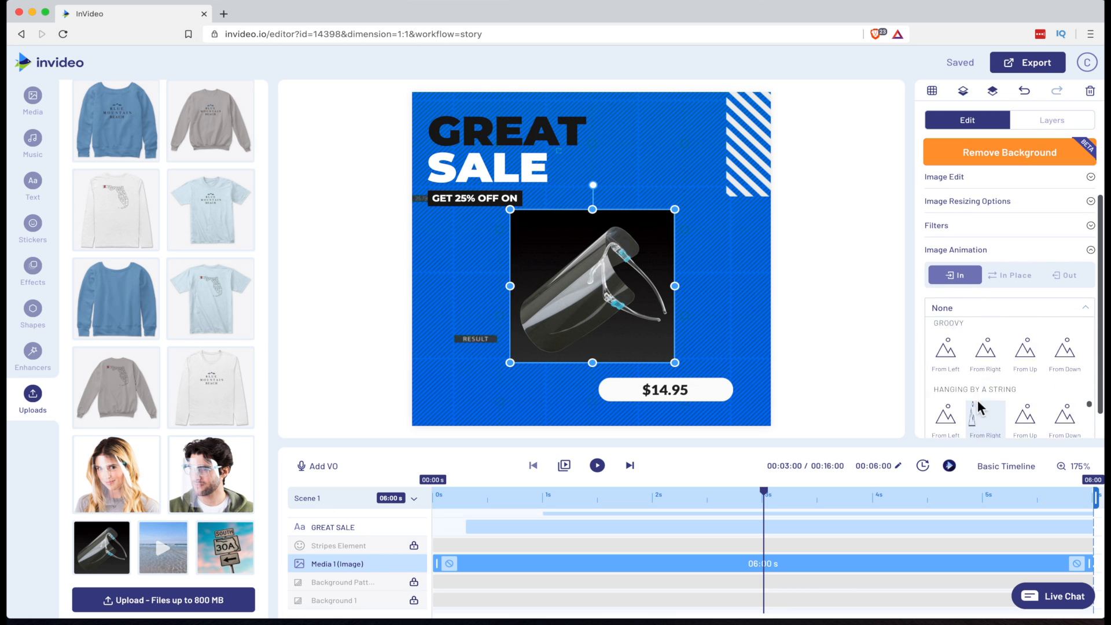
scroll(981, 409, down, 2)
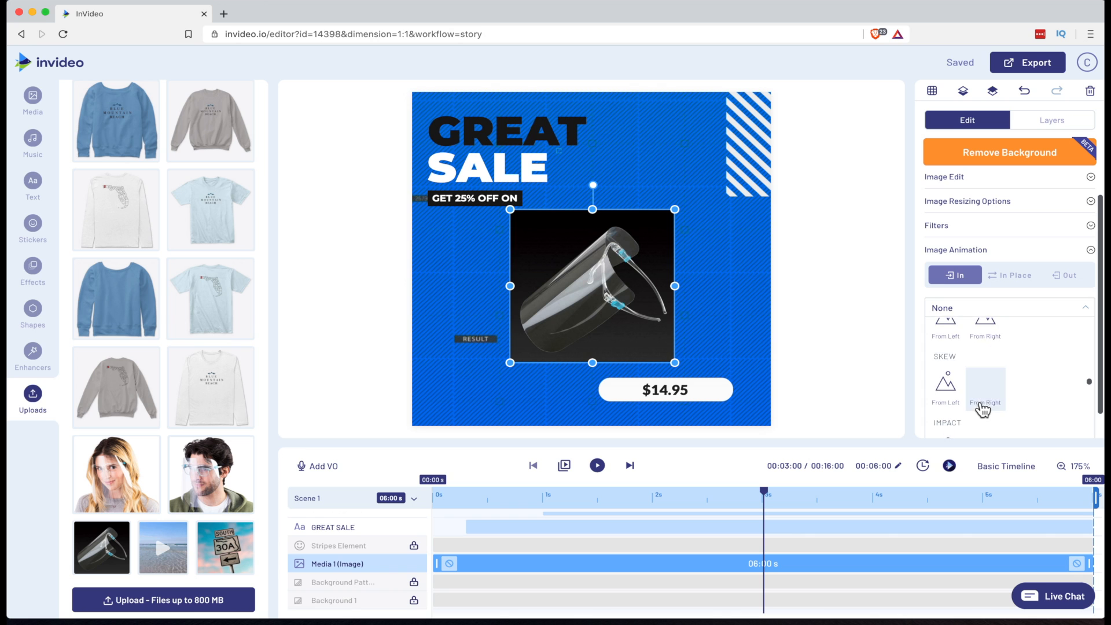
scroll(983, 411, down, 2)
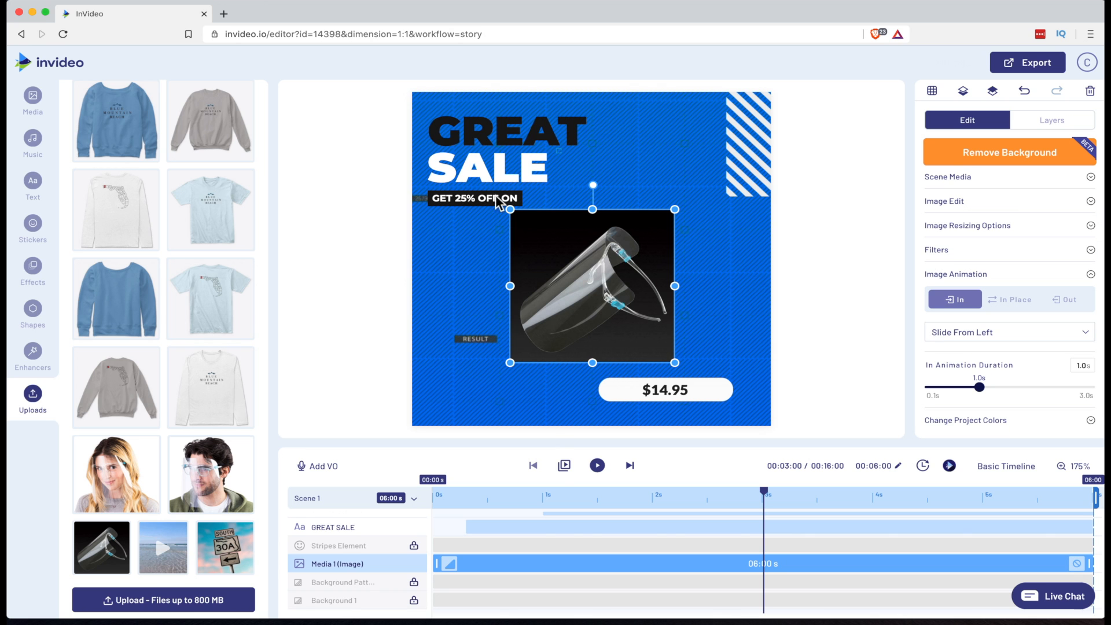
Change the headline's first word from GREAT to HUGE
click(486, 128)
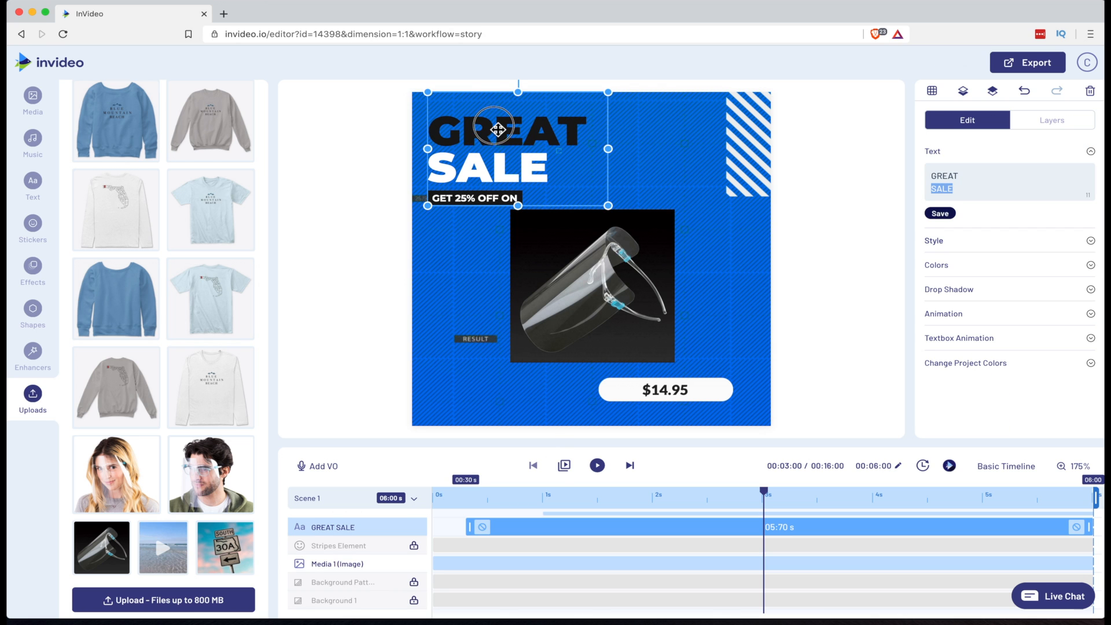
double_click(509, 130)
text(HUGE)
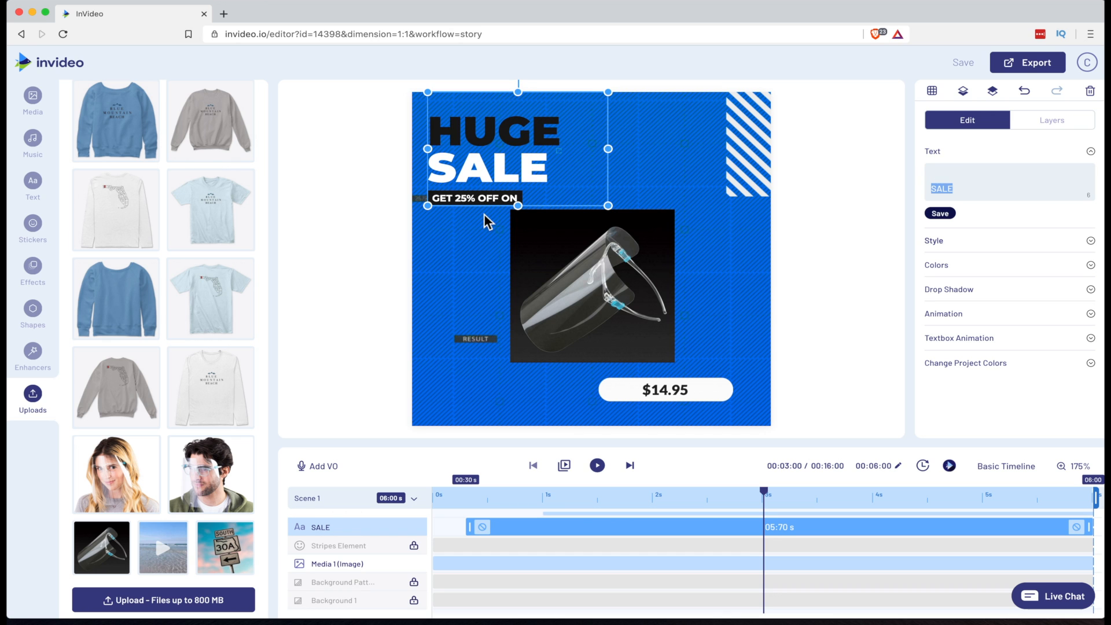
Edit the offer banner text to read GET 50% OFF
click(475, 200)
click(467, 200)
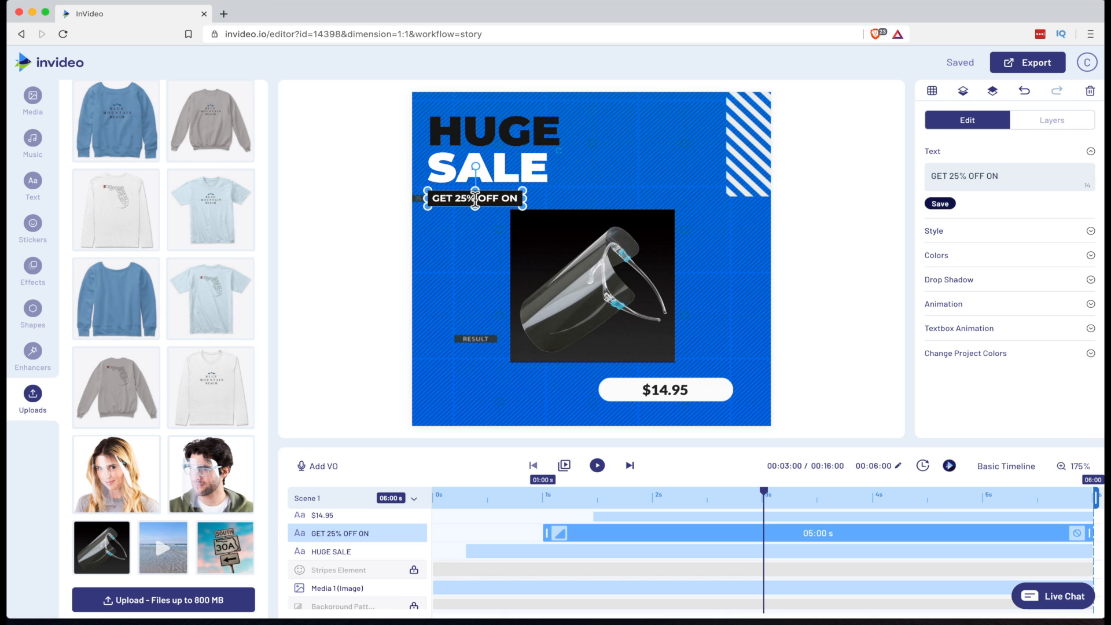
key(BackSpace)
key(BackSpace)
text(50)
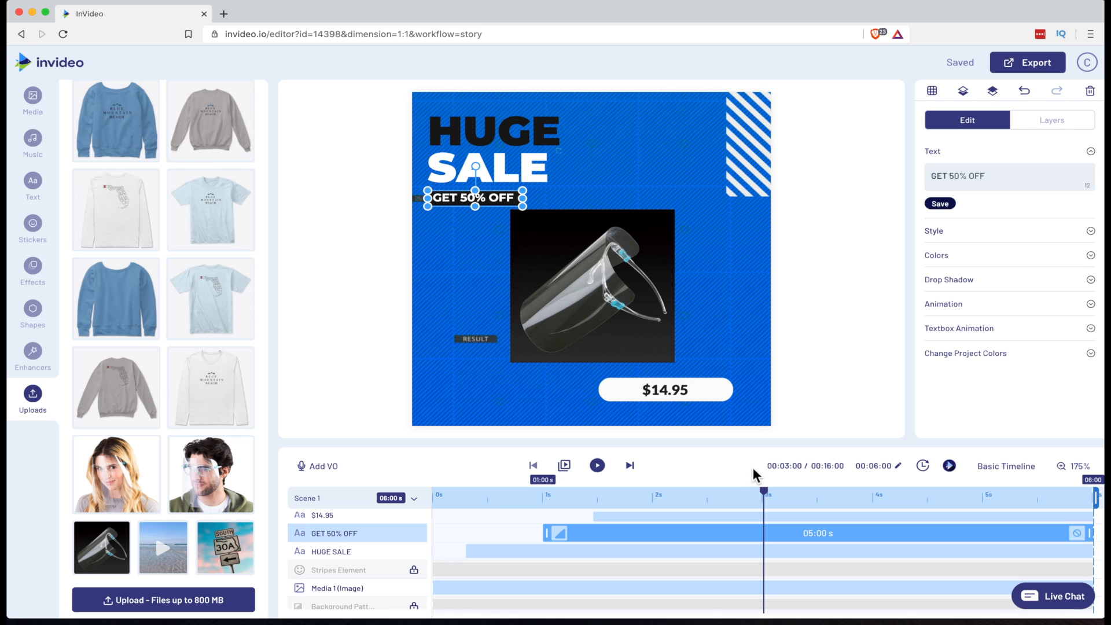
Nudge the $14.95 price tag slightly left and play all scenes to preview the ad
mouse_move(667, 393)
mouse_down()
mouse_move(582, 386)
mouse_move(658, 389)
mouse_up()
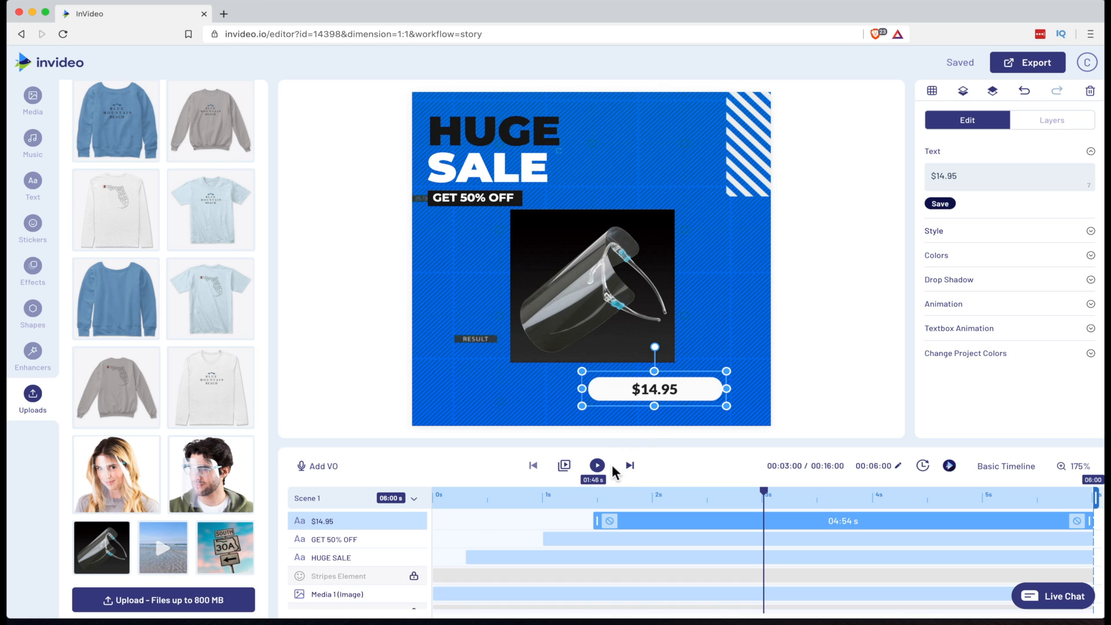
click(566, 467)
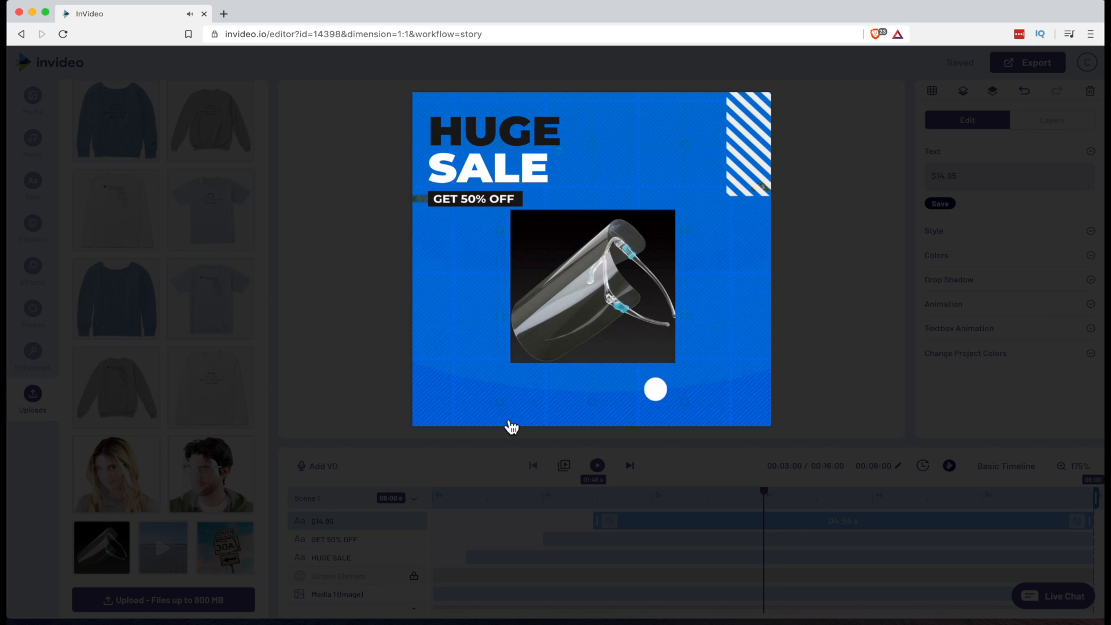
mouse_move(505, 419)
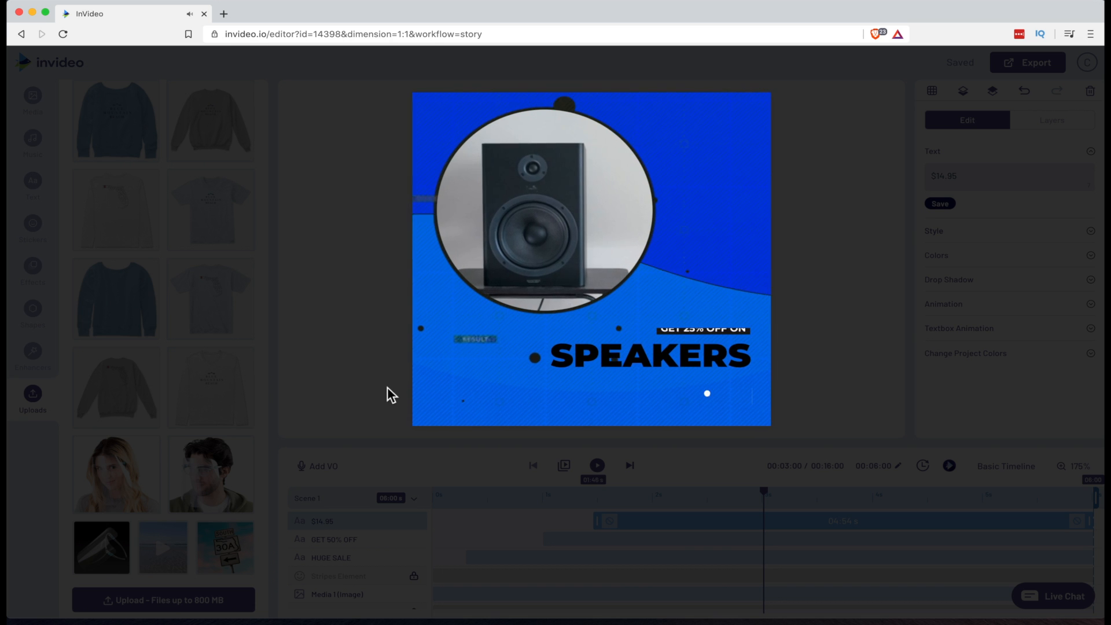
click(431, 420)
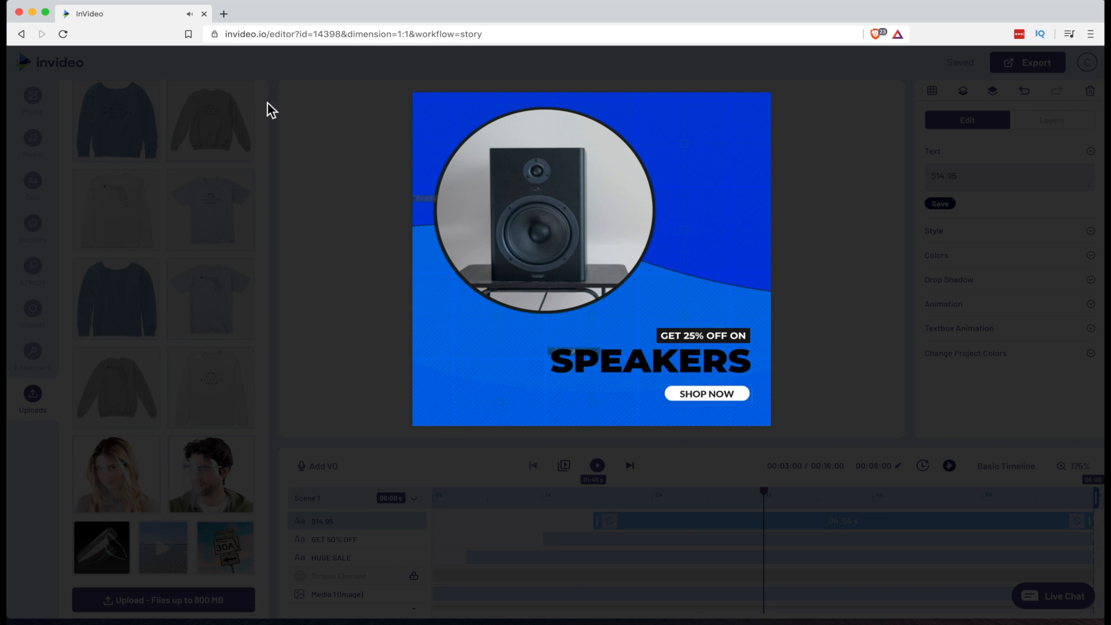
click(885, 147)
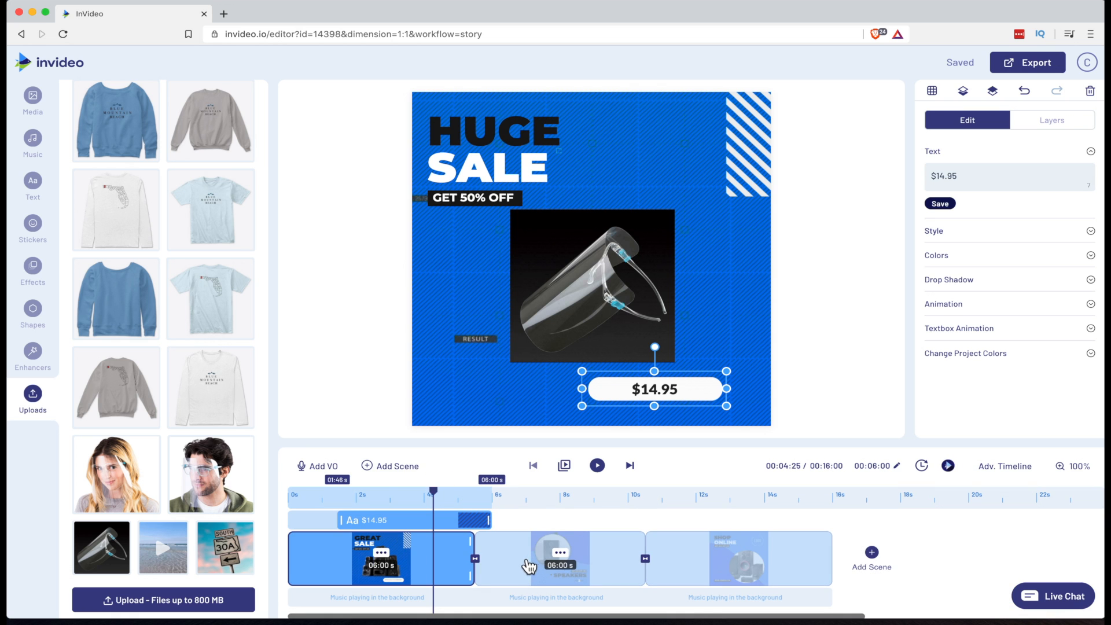
Delete the second scene showing the speakers
click(528, 566)
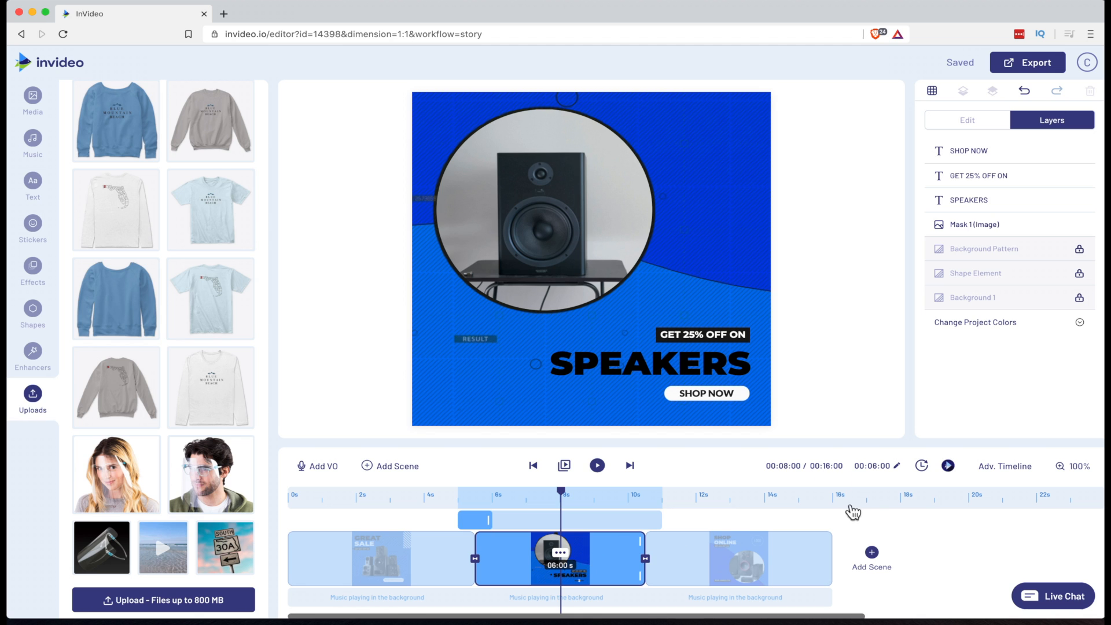
click(982, 479)
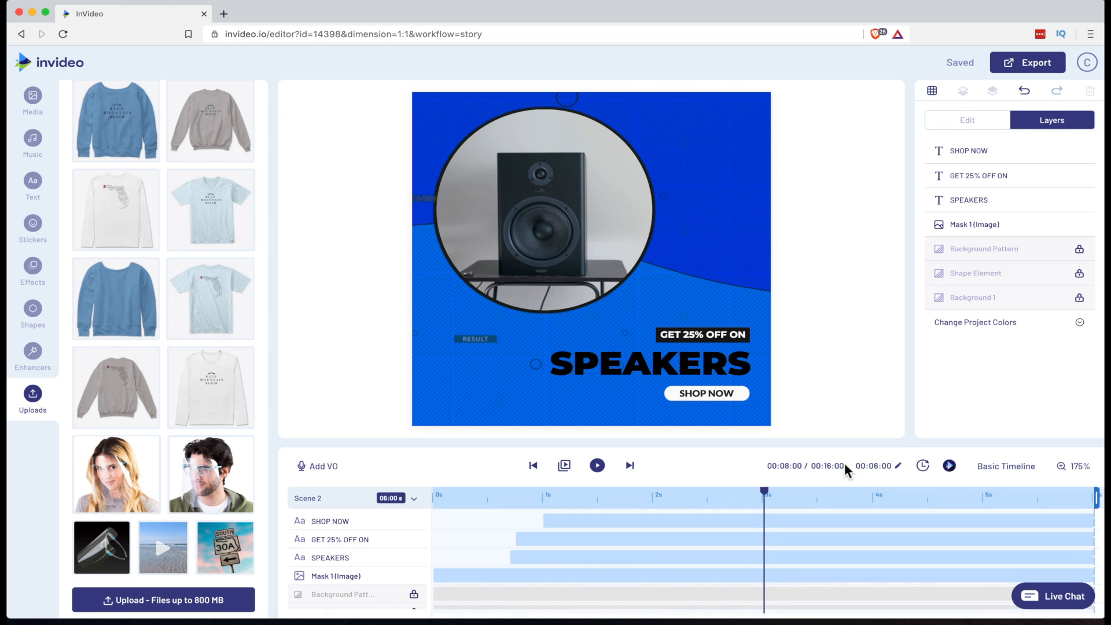
click(978, 475)
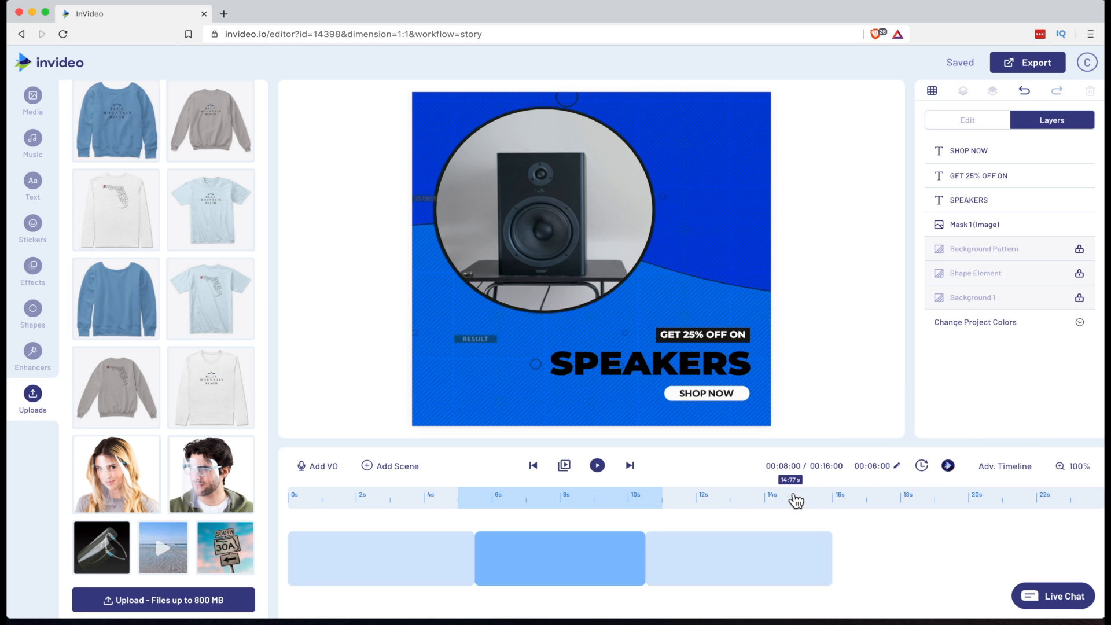
click(566, 559)
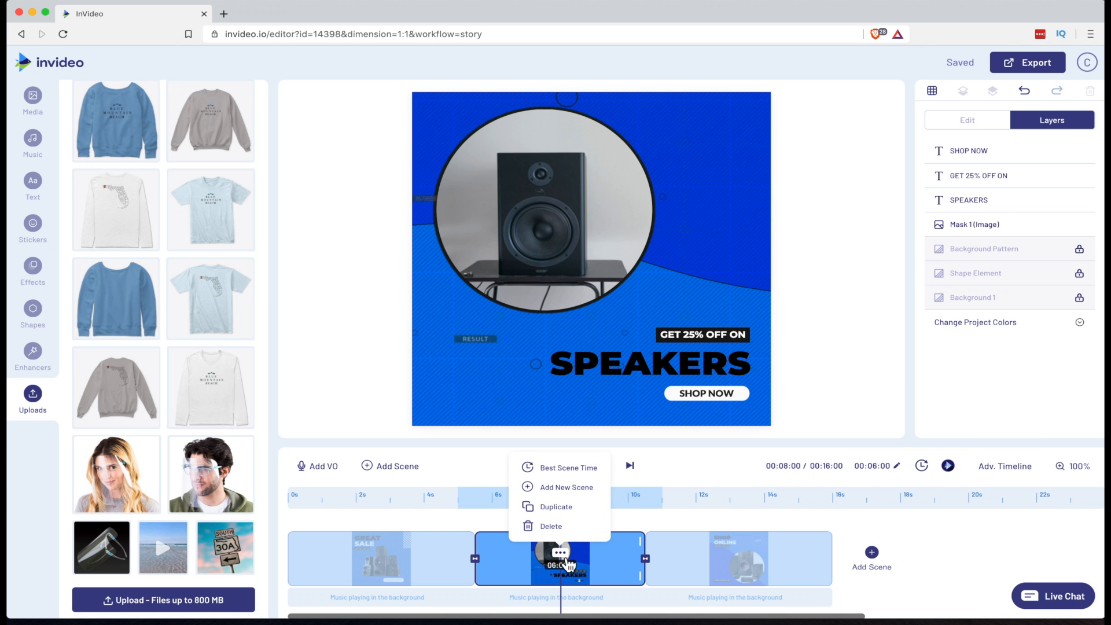
click(561, 526)
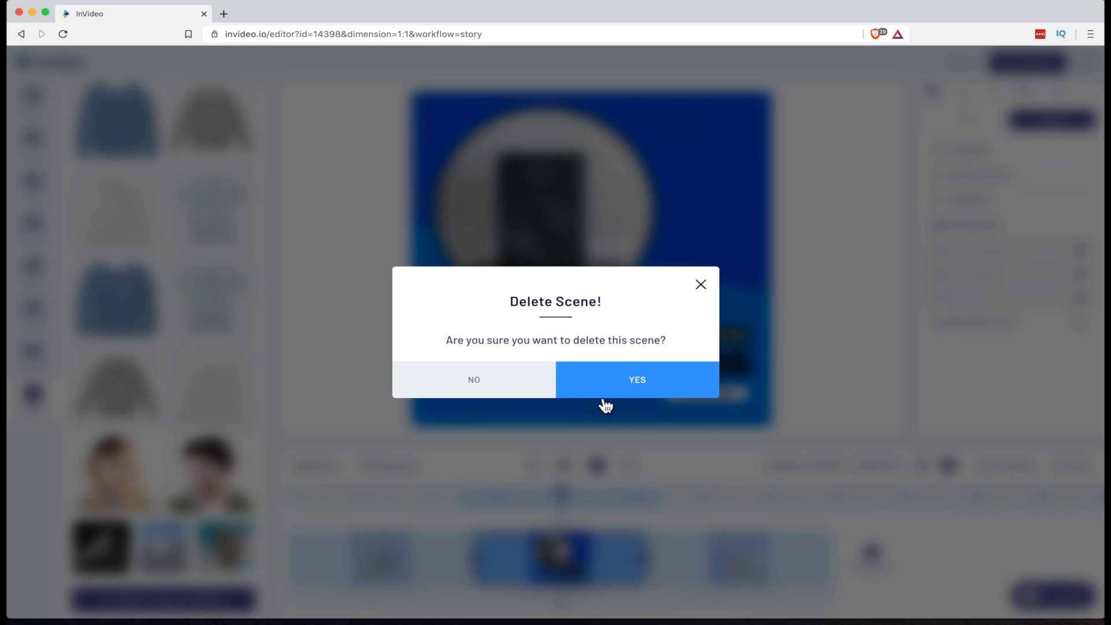
click(604, 393)
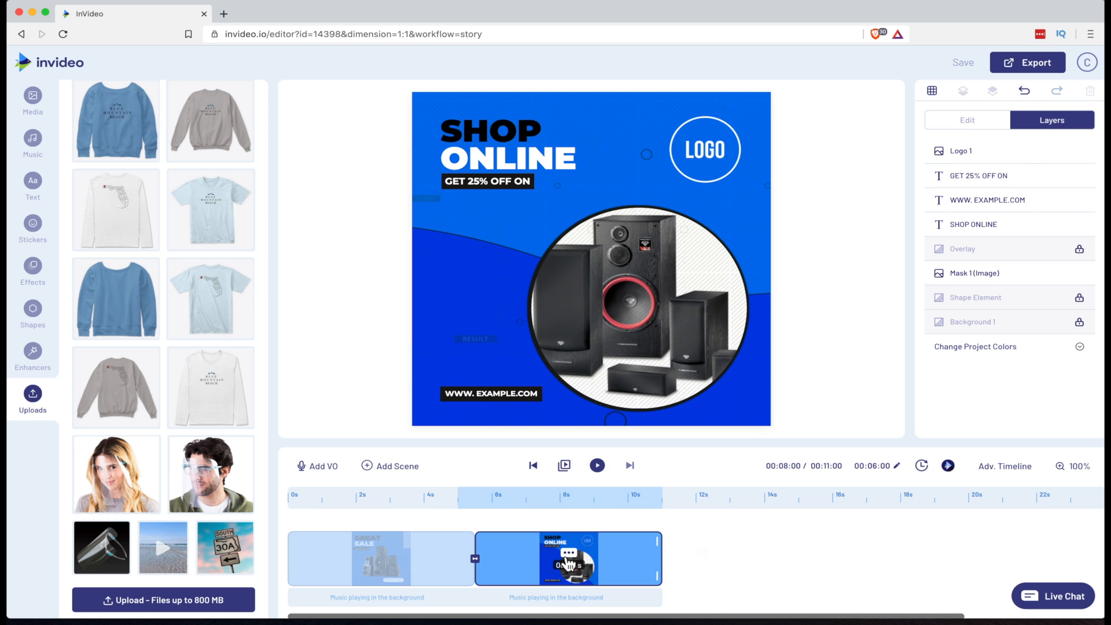
Delete the SHOP ONLINE scene so only the sale scene remains
click(571, 555)
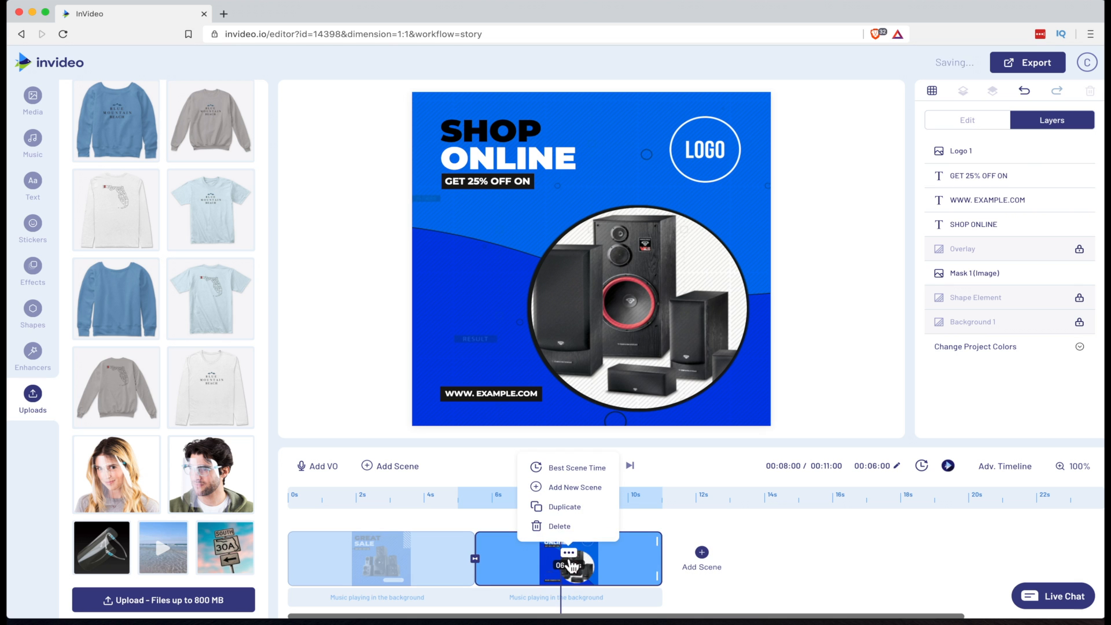
click(560, 526)
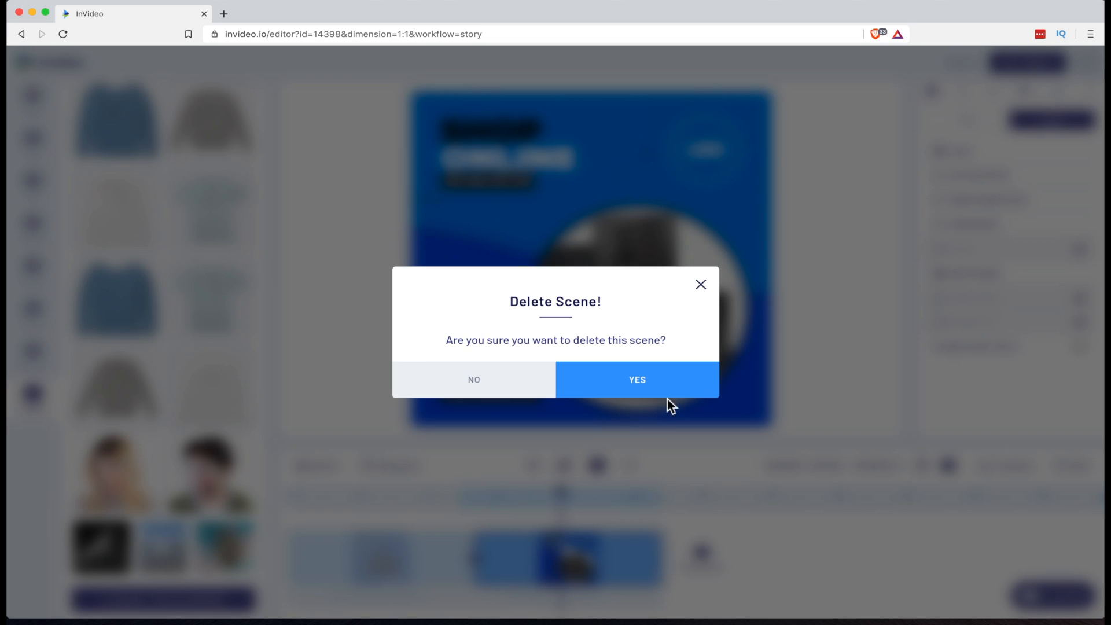
click(638, 383)
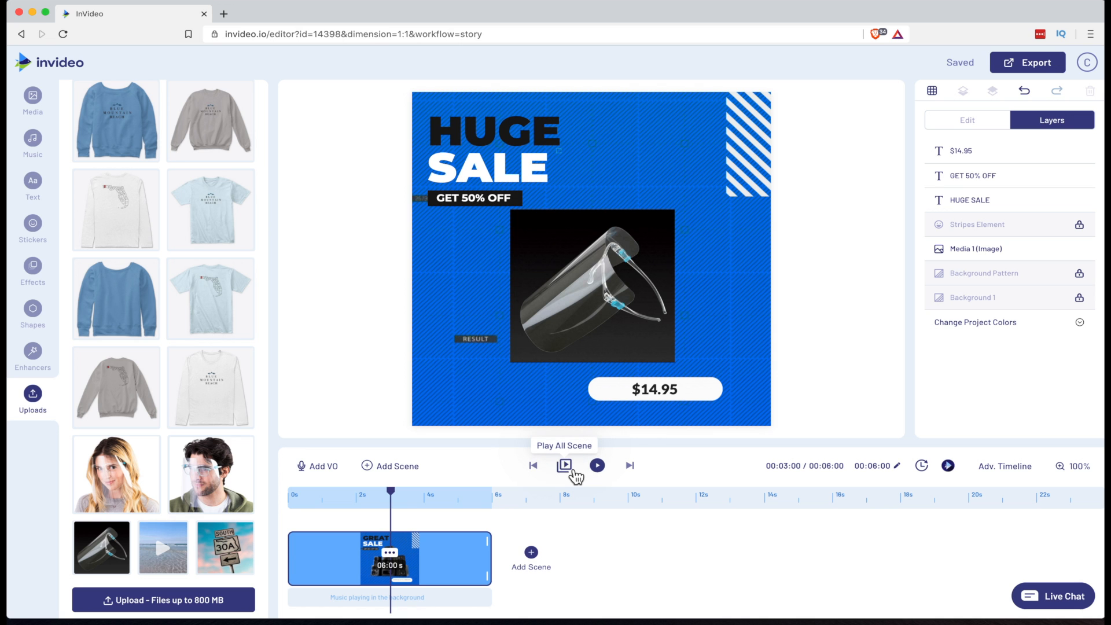
Play the remaining scene to preview the ad and start exporting it
click(572, 469)
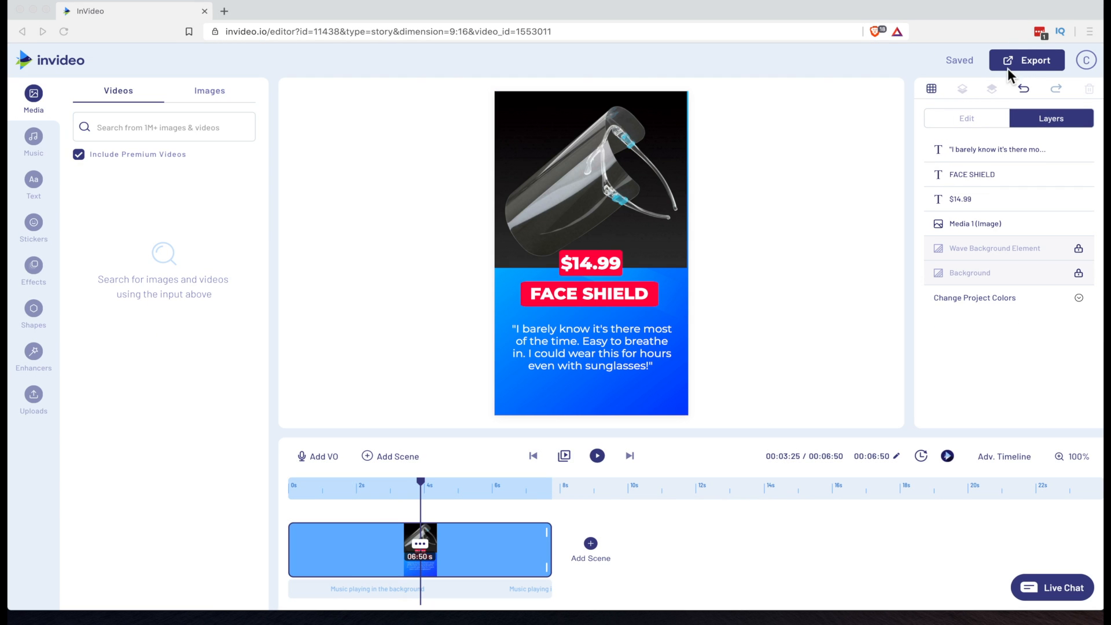
click(1012, 66)
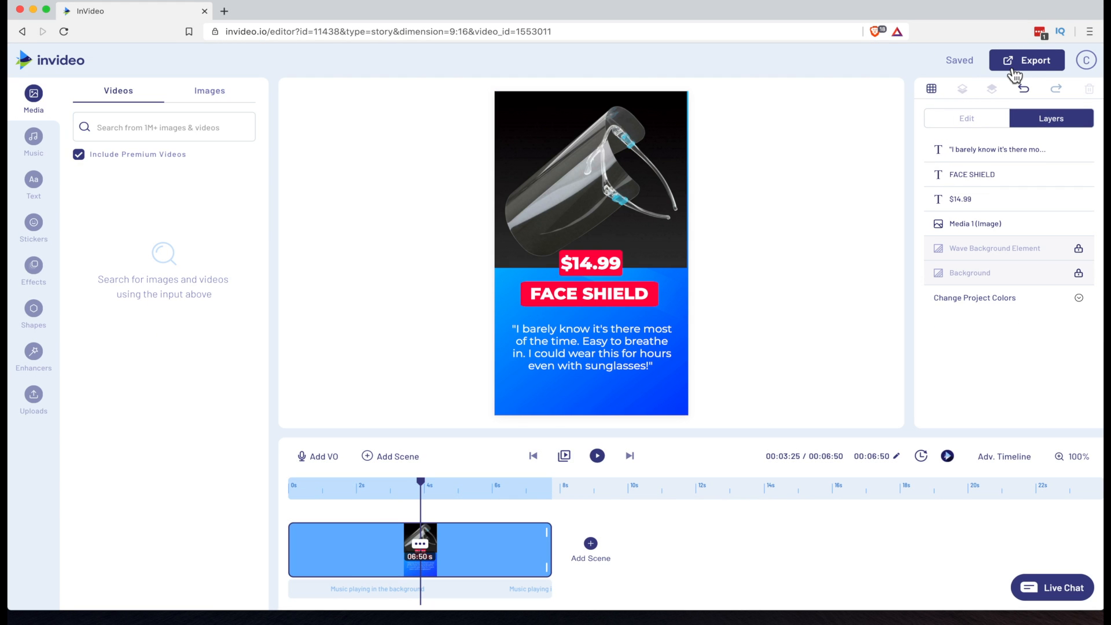